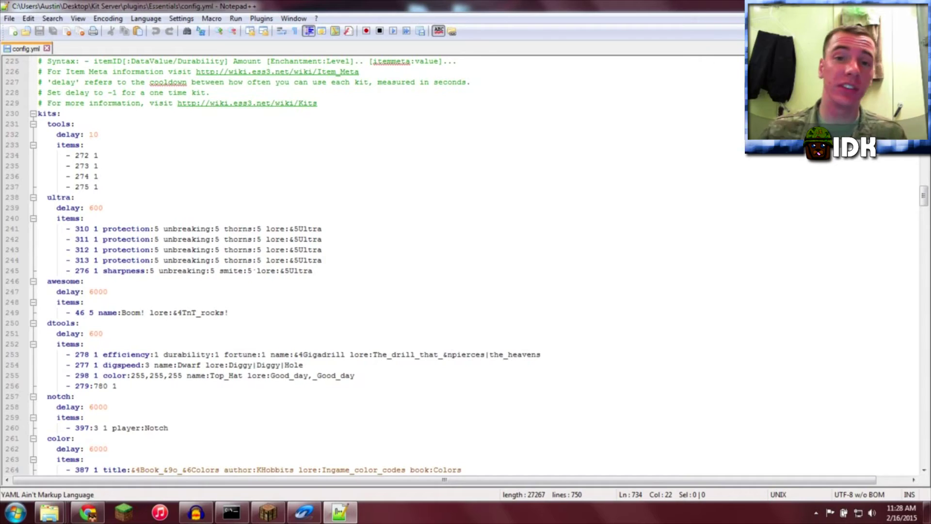
# - Highlight the ultra kit's item lines in the config, switch to Minecraft and claim the kit with /kit ultra
pyautogui.moveTo(313, 271); pyautogui.dragTo(80, 229)
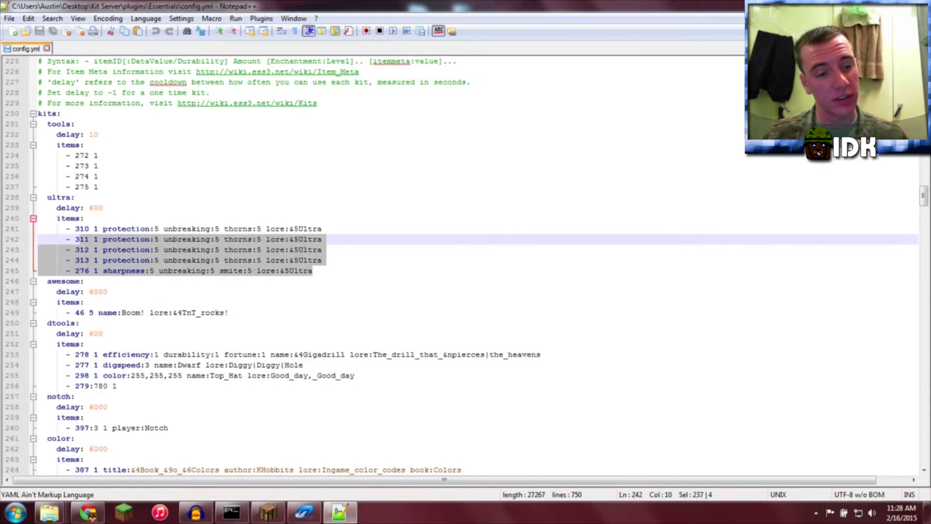
pyautogui.click(87, 218)
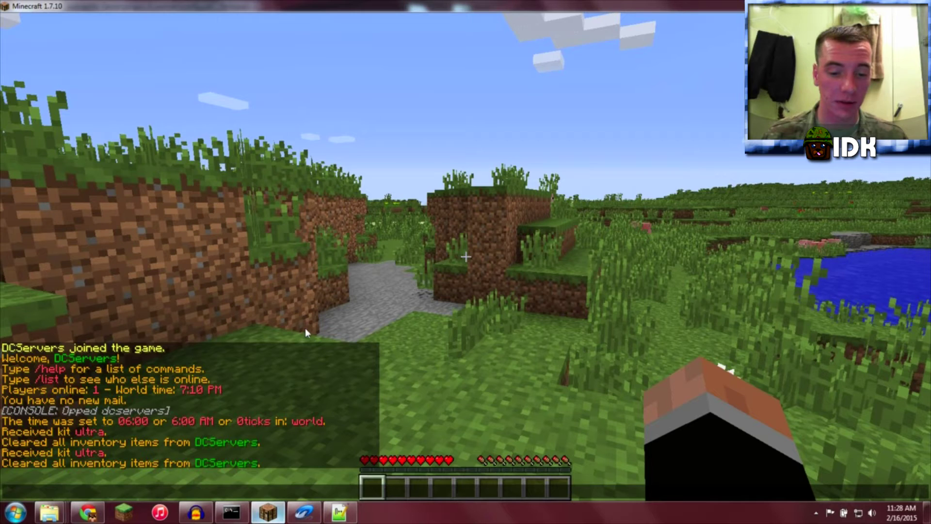
pyautogui.click(268, 512)
pyautogui.write('kit ultra')
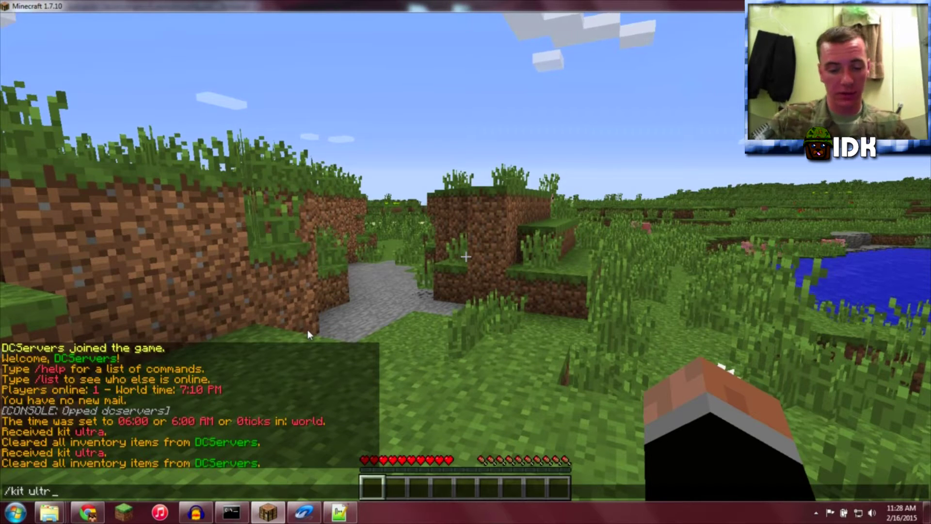
pyautogui.press('Return')
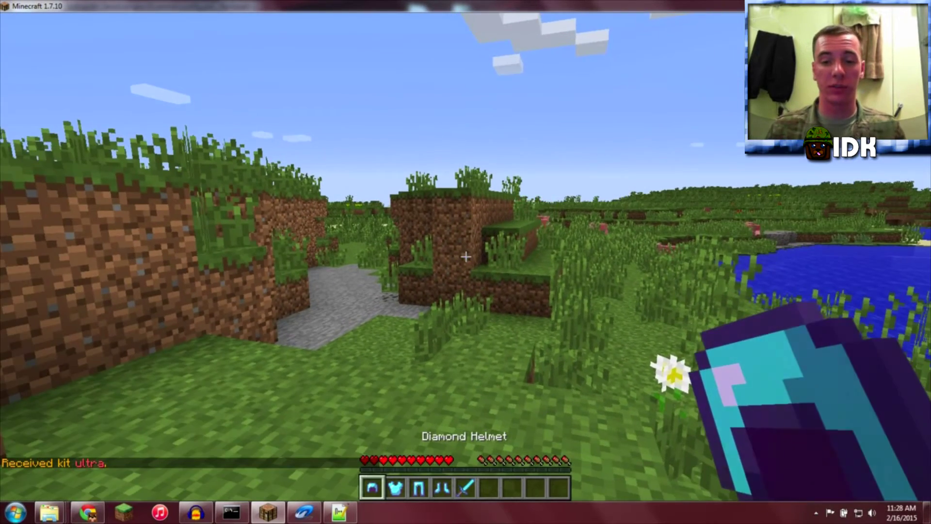
pyautogui.press('t')
pyautogui.hotkey('alt', 'Tab')
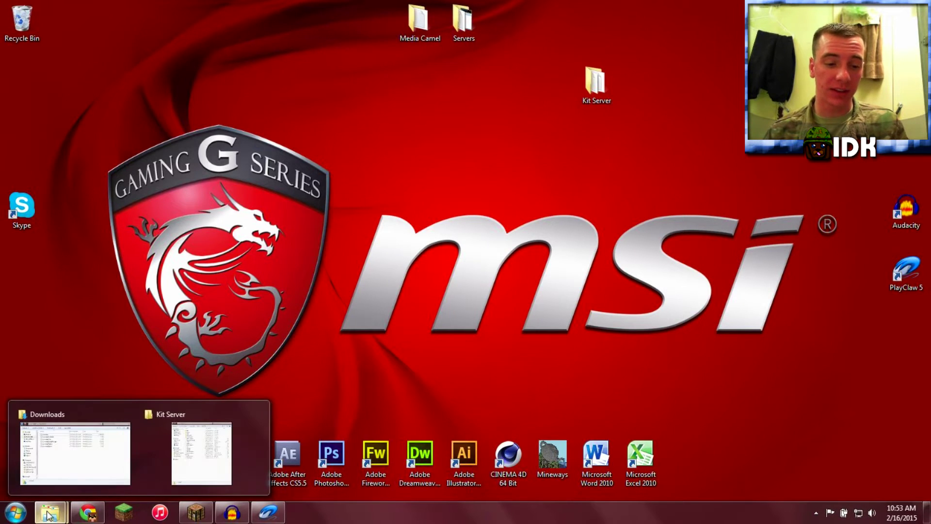
# - Show the Essentials PreRelease 2.14 artifacts page in the browser, and return to the desktop
pyautogui.click(84, 504)
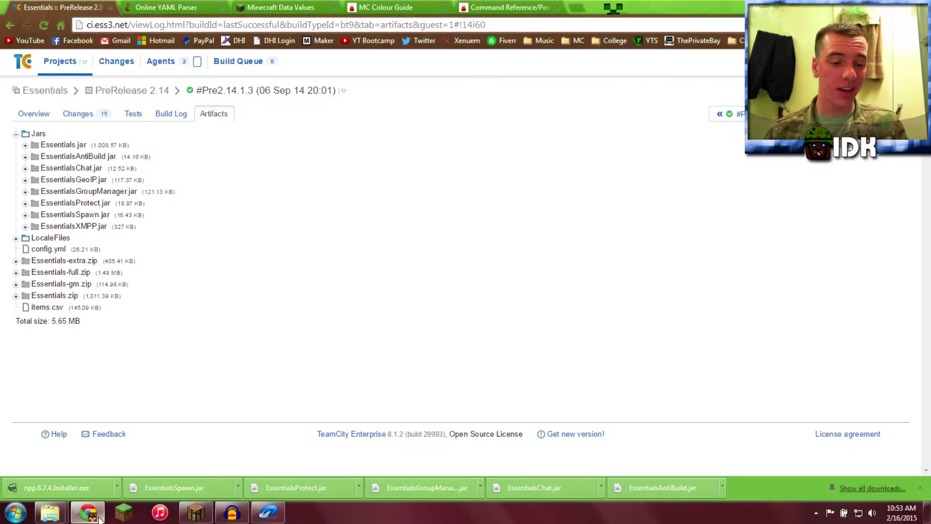
pyautogui.click(87, 181)
pyautogui.press('super+d')
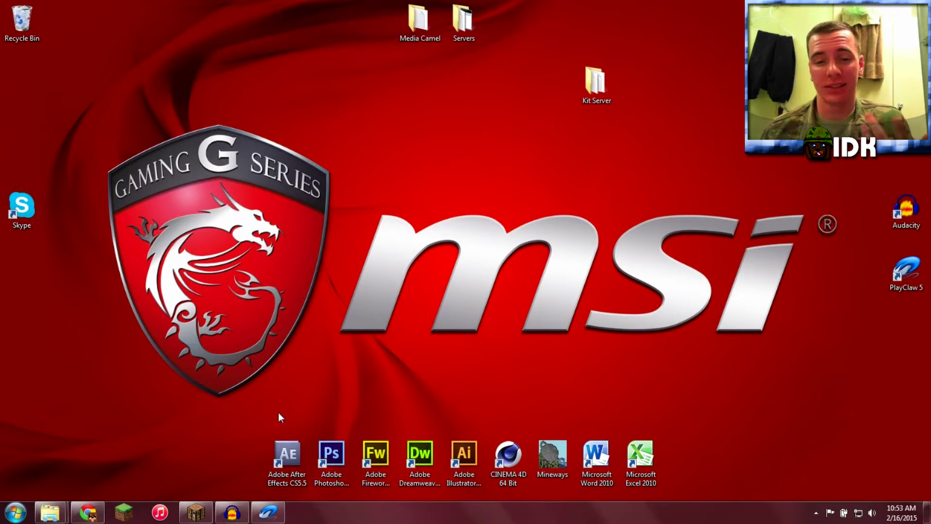
# - Bring up the Kit Server and Downloads folder windows side by side
pyautogui.moveTo(52, 511)
pyautogui.click(201, 458)
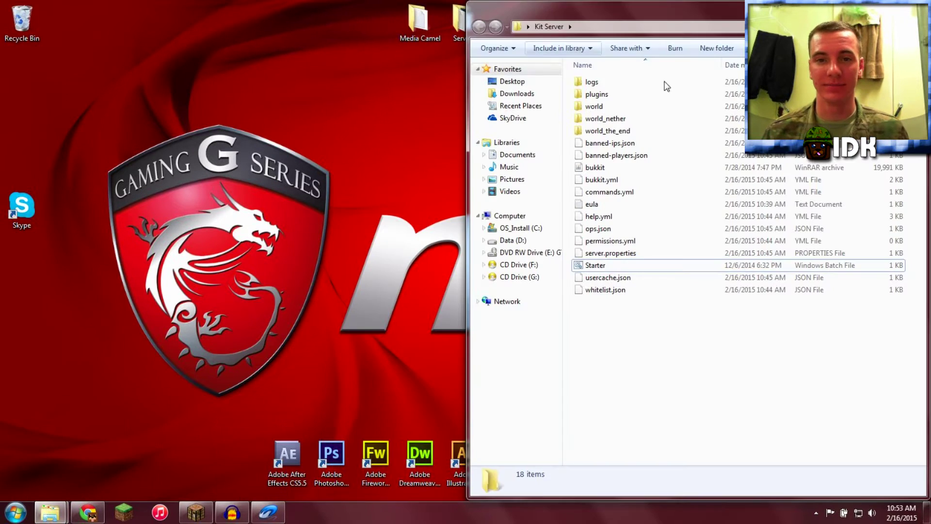
pyautogui.moveTo(52, 512)
pyautogui.click(73, 453)
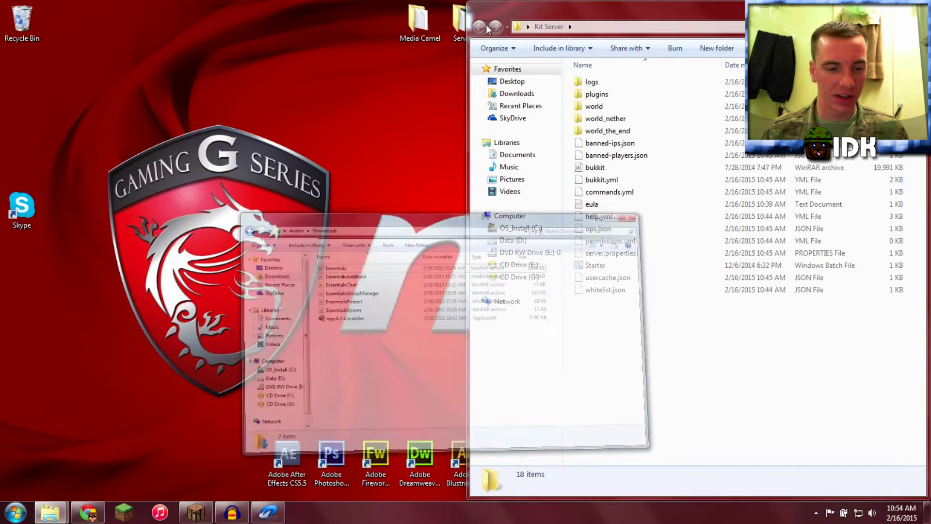
pyautogui.moveTo(524, 100); pyautogui.dragTo(1, 102)
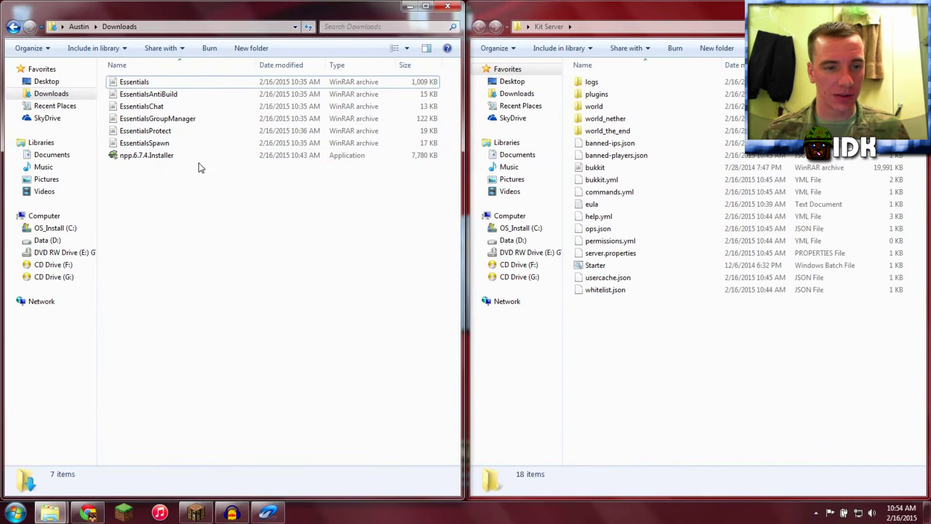
# - Move the six Essentials plugin files from Downloads into the Kit Server's plugins folder
pyautogui.click(194, 159)
pyautogui.click(160, 142)
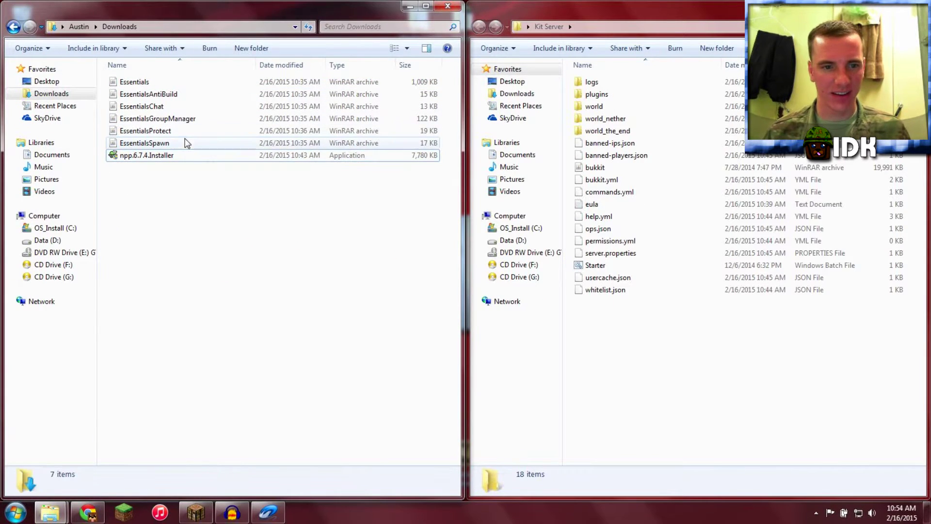
pyautogui.keyDown('shift'); pyautogui.click(189, 83); pyautogui.keyUp('shift')
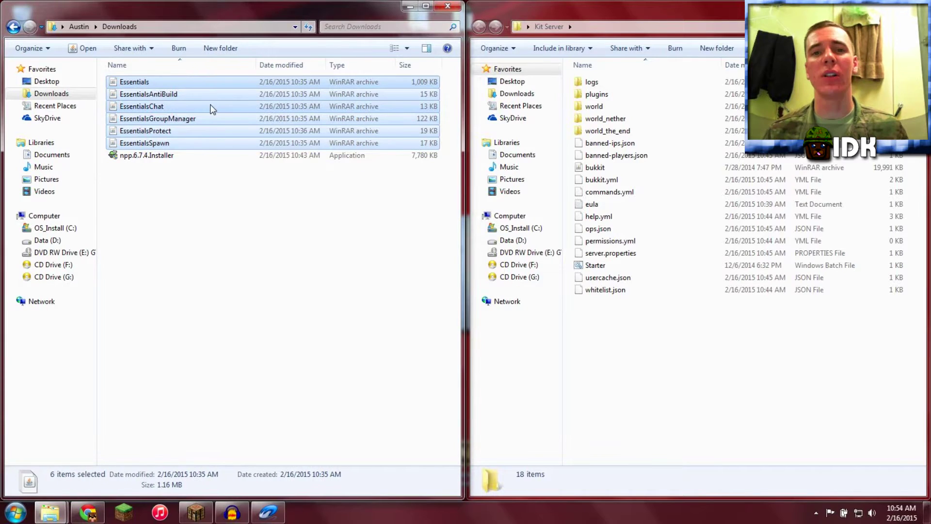
pyautogui.moveTo(210, 106); pyautogui.dragTo(627, 95)
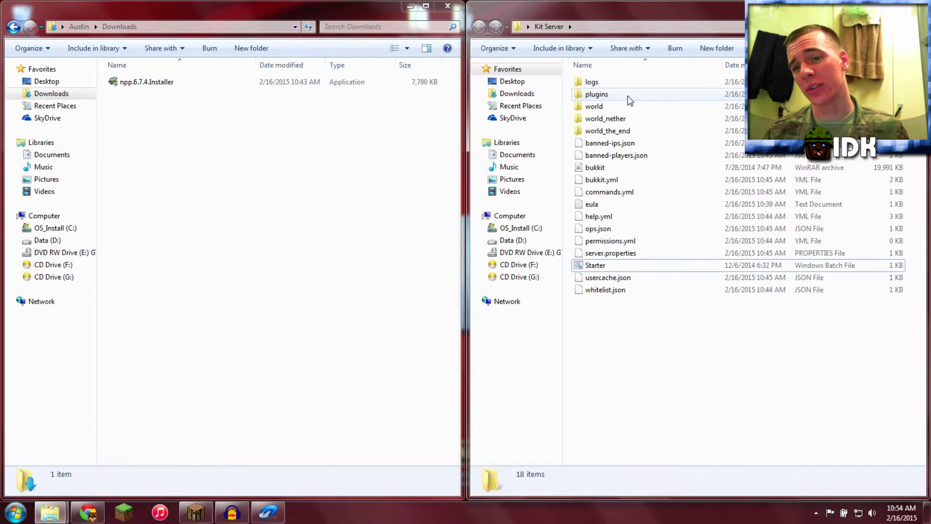
# - Launch the server with the Starter batch file, and open the Essentials folder inside plugins
pyautogui.doubleClick(619, 267)
pyautogui.doubleClick(307, 113)
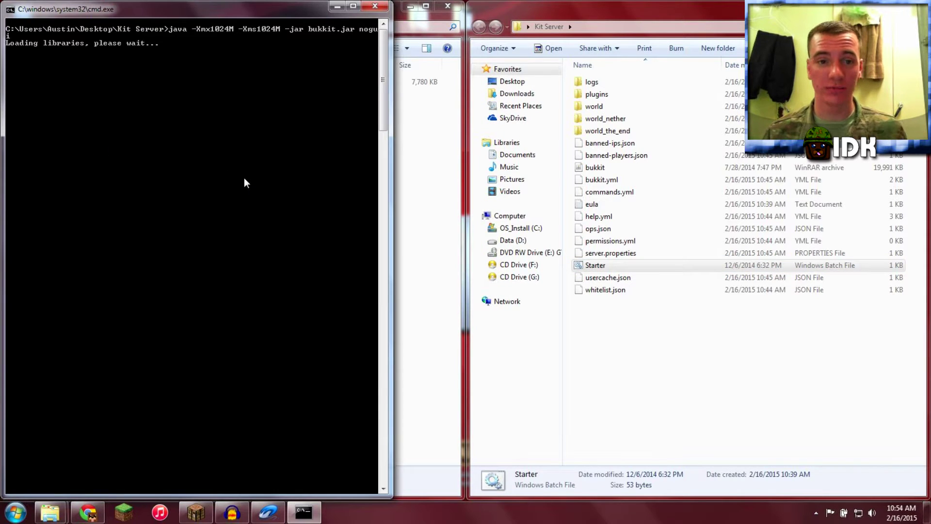
pyautogui.doubleClick(619, 95)
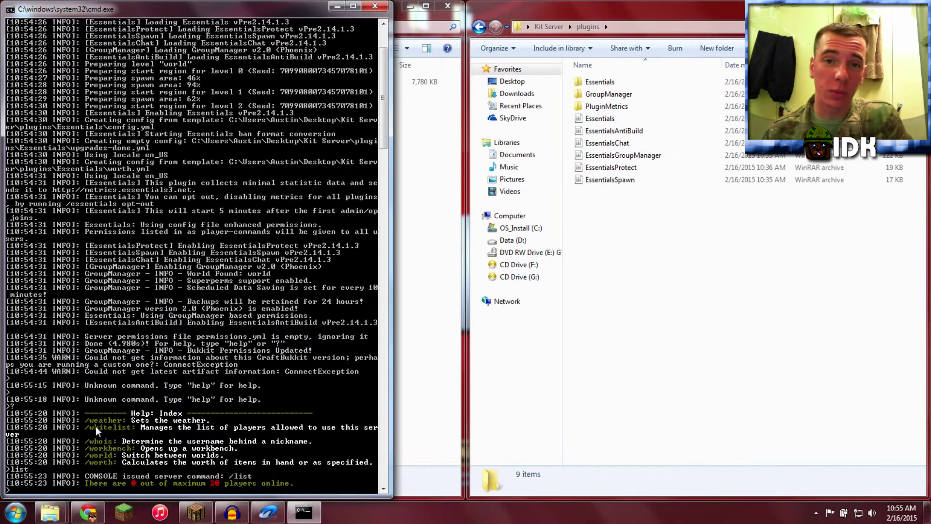
pyautogui.doubleClick(651, 85)
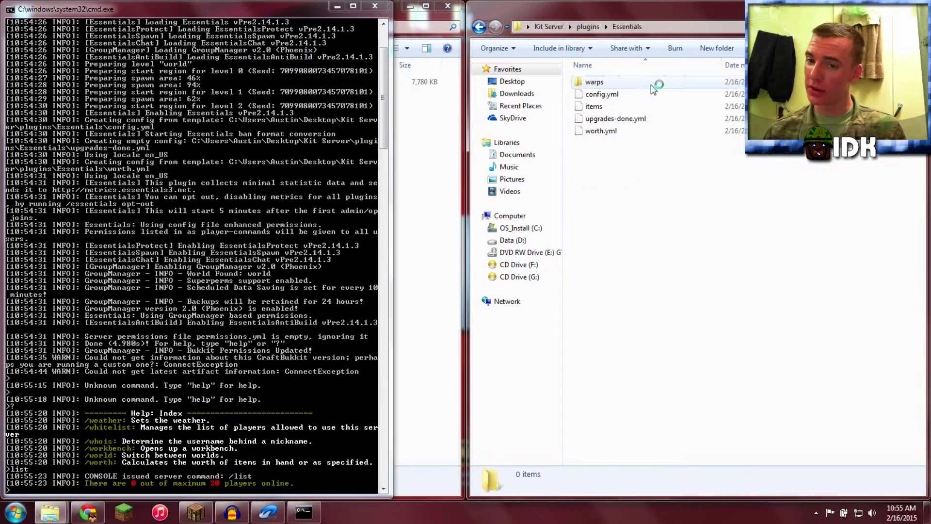
# - Open config.yml in a maximized Notepad++ window, dismissing the offered plugin updates
pyautogui.rightClick(650, 94)
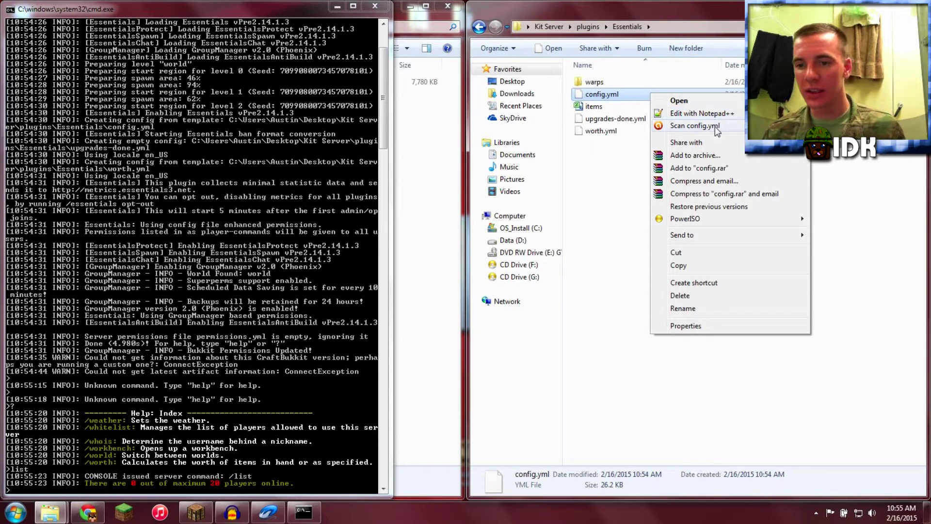
pyautogui.click(702, 114)
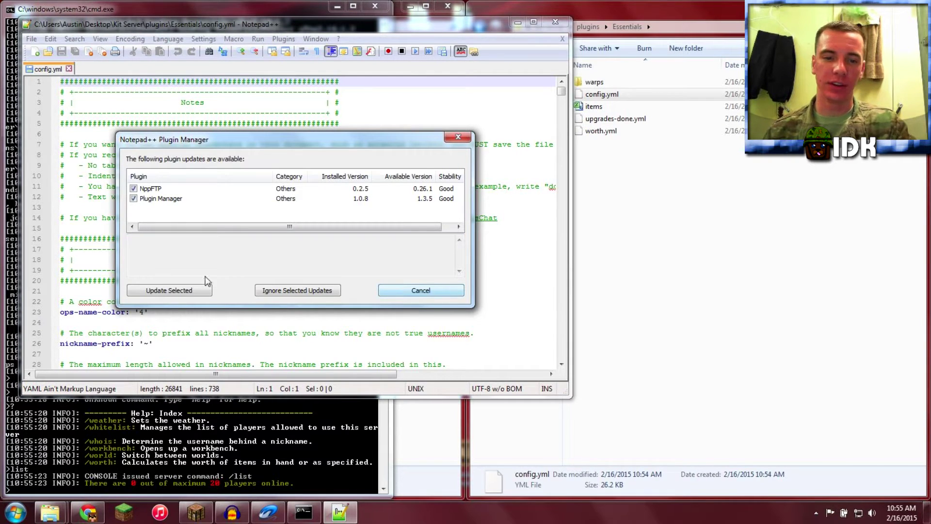
pyautogui.click(458, 137)
pyautogui.click(534, 22)
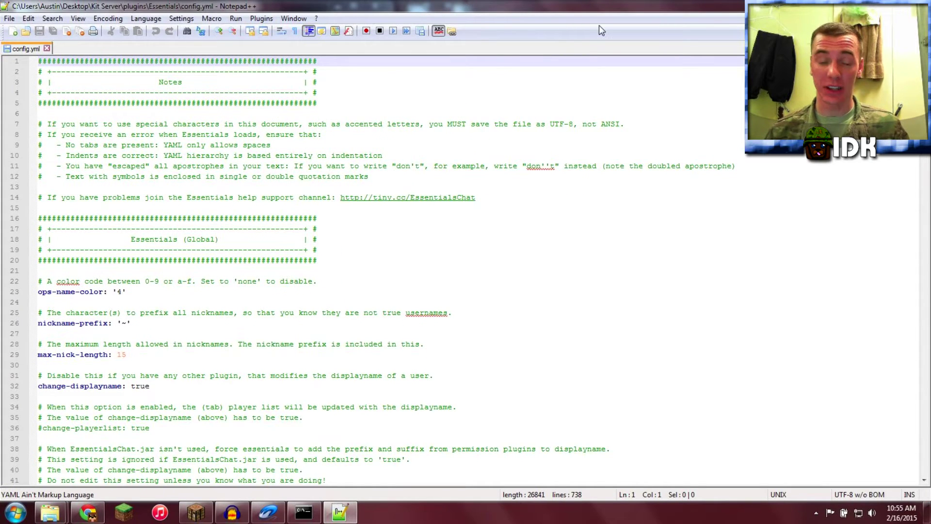
# - Search config.yml for "kits" to reach the kits section, and look through the default kit definitions
pyautogui.hotkey('ctrl', 'f')
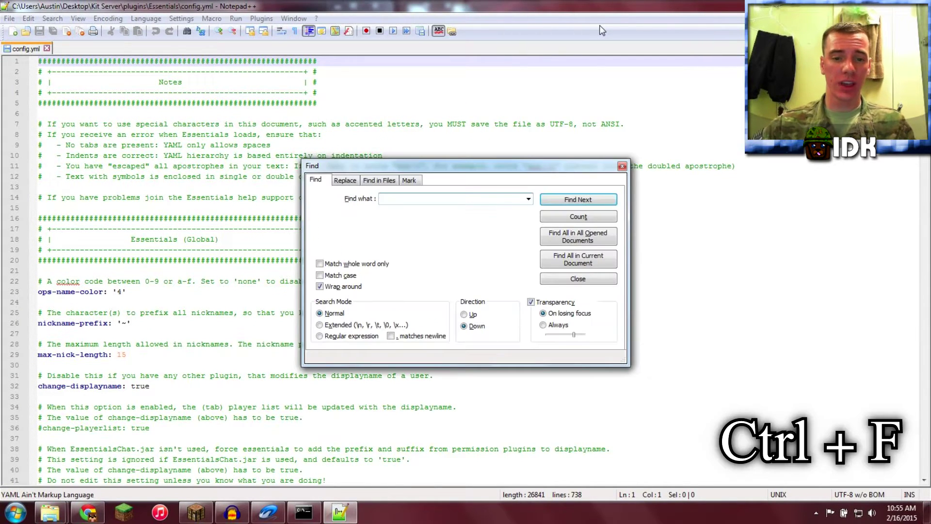
pyautogui.write('kits')
pyautogui.press('Return')
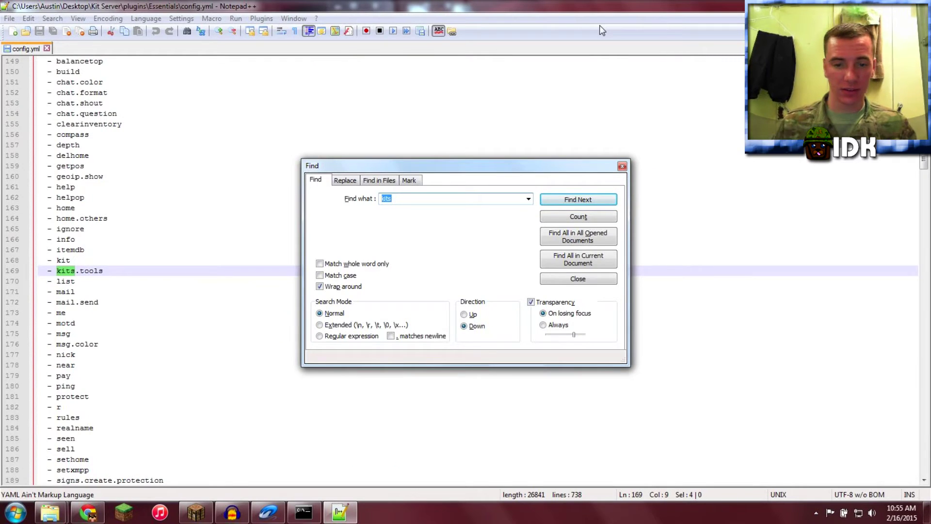
pyautogui.press('Return')
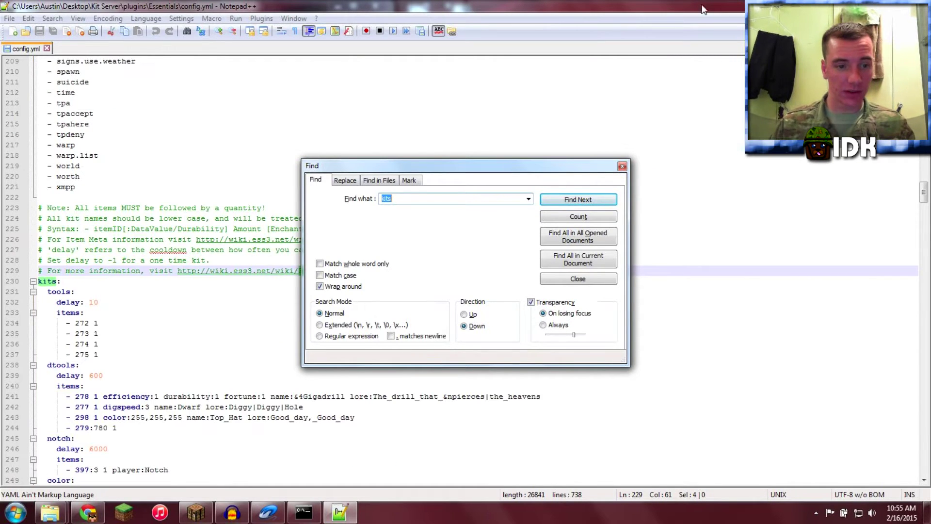
pyautogui.click(622, 166)
pyautogui.scroll(-5, 621, 166)
pyautogui.scroll(-6, 622, 166)
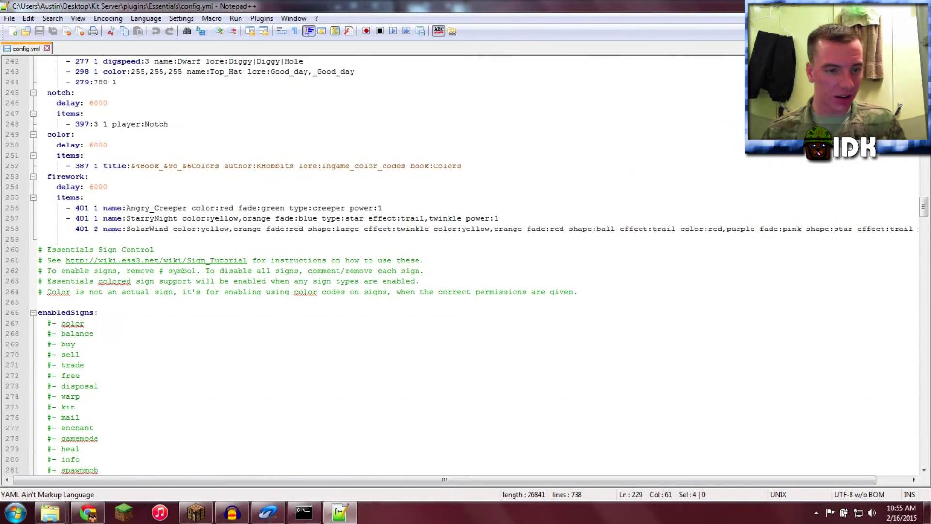
pyautogui.scroll(9, 622, 166)
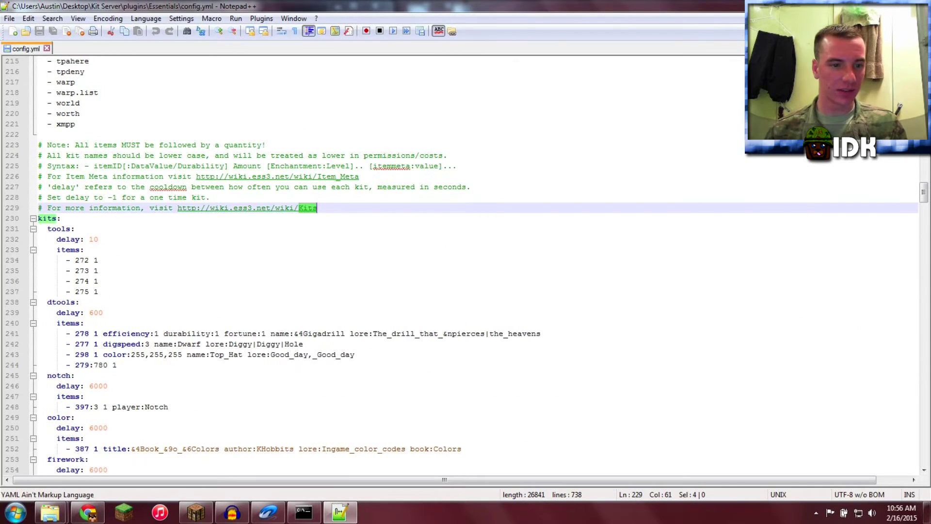
# - Duplicate the whole tools kit block, with its delay and items, directly below the original
pyautogui.moveTo(196, 291); pyautogui.dragTo(196, 218)
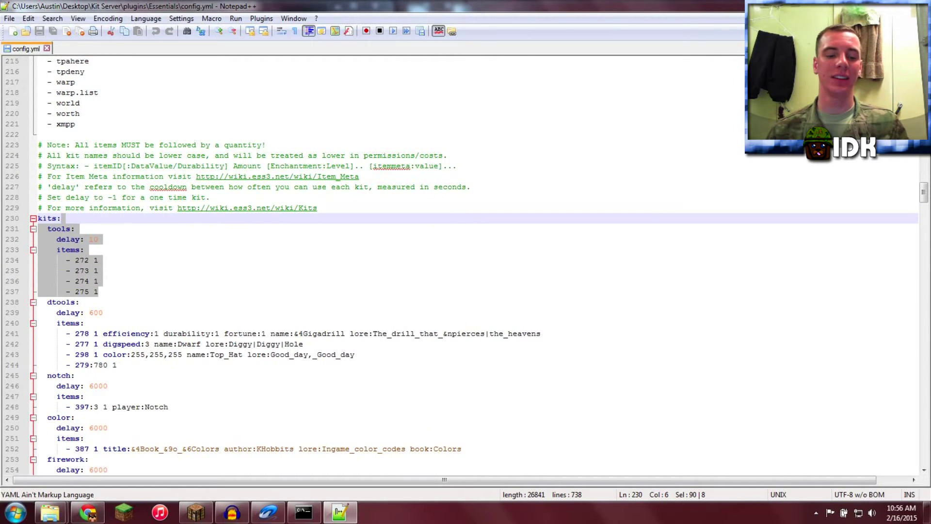
pyautogui.write('tools:     delay: 10     items:       - 272 1       - 273 1       - 274 1       - 275 1')
pyautogui.write('tools:     delay: 10     items:       - 272 1       - 273 1       - 274 1       - 275 1')
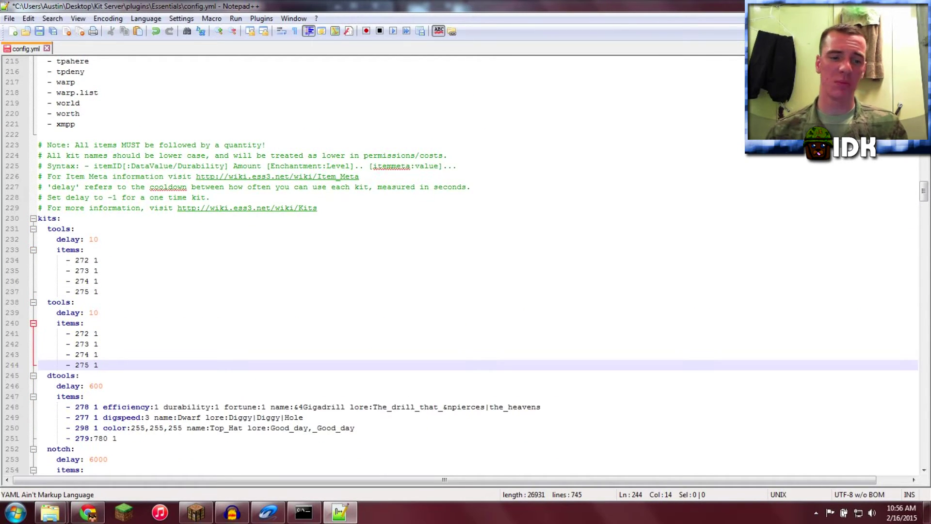
# - Rename the duplicated tools kit as Awesome
pyautogui.moveTo(70, 302); pyautogui.dragTo(52, 302)
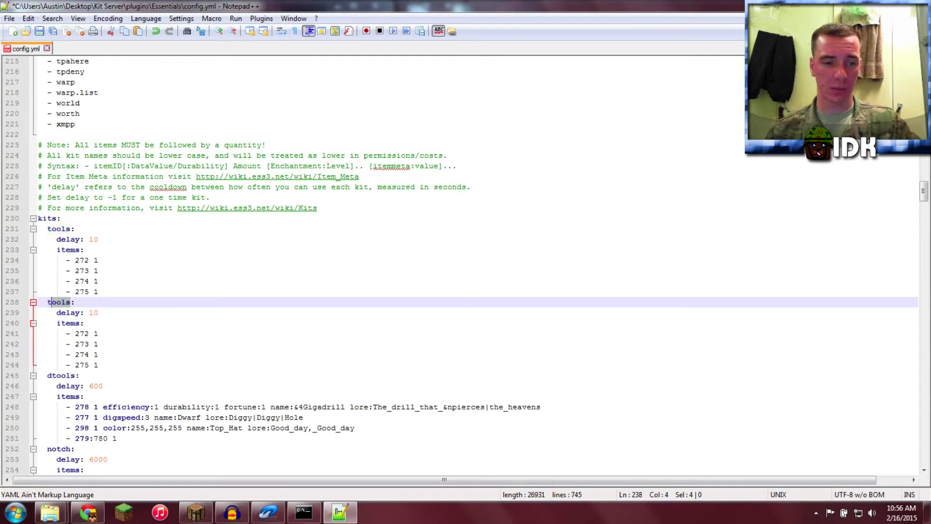
pyautogui.press('BackSpace')
pyautogui.press('BackSpace')
pyautogui.write('Aw')
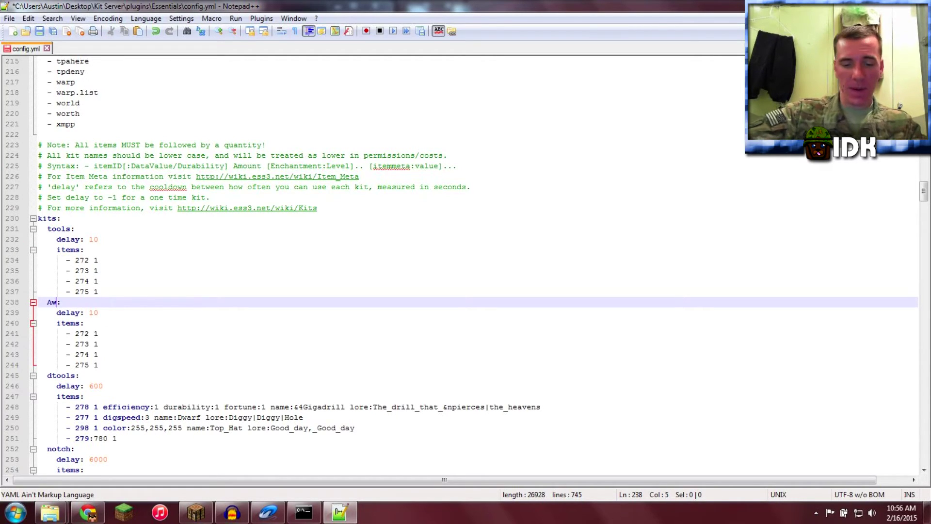
pyautogui.write('esome')
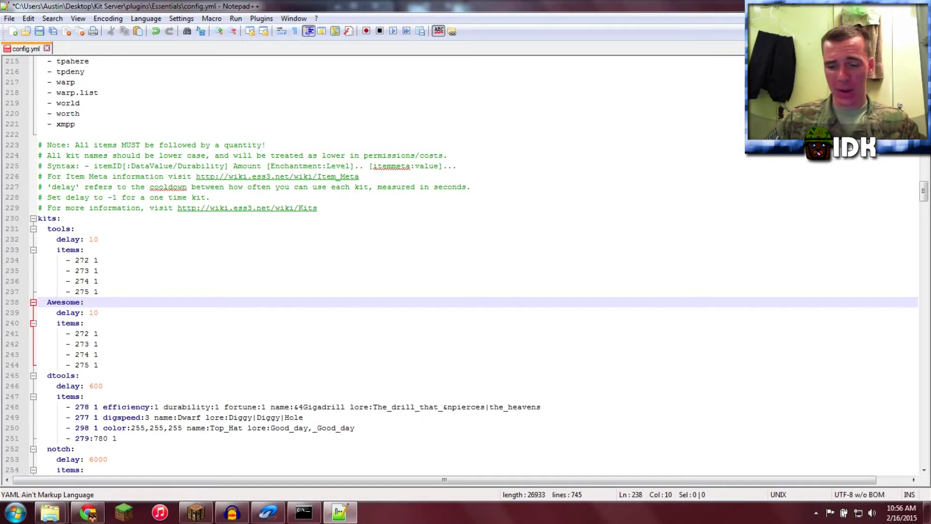
# - Set the Awesome kit's delay to 6000
pyautogui.click(90, 312)
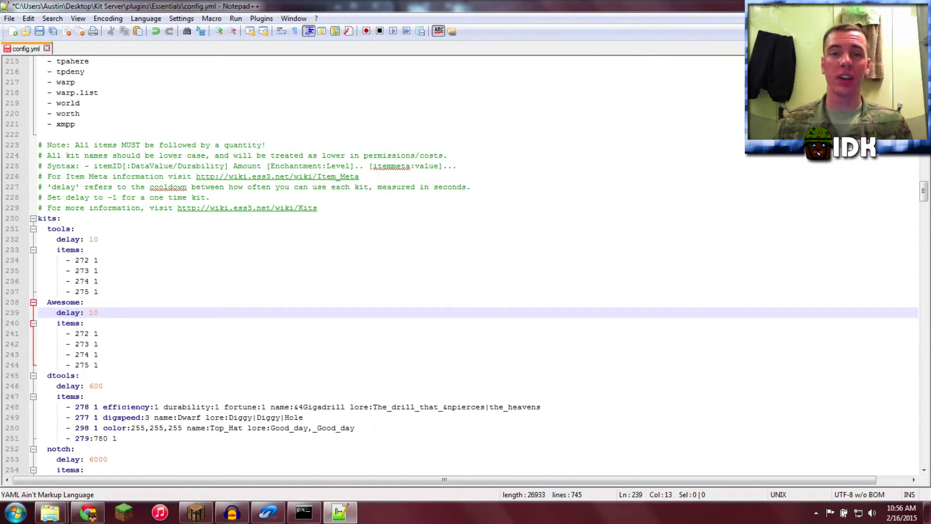
pyautogui.hotkey('shift', 'Left')
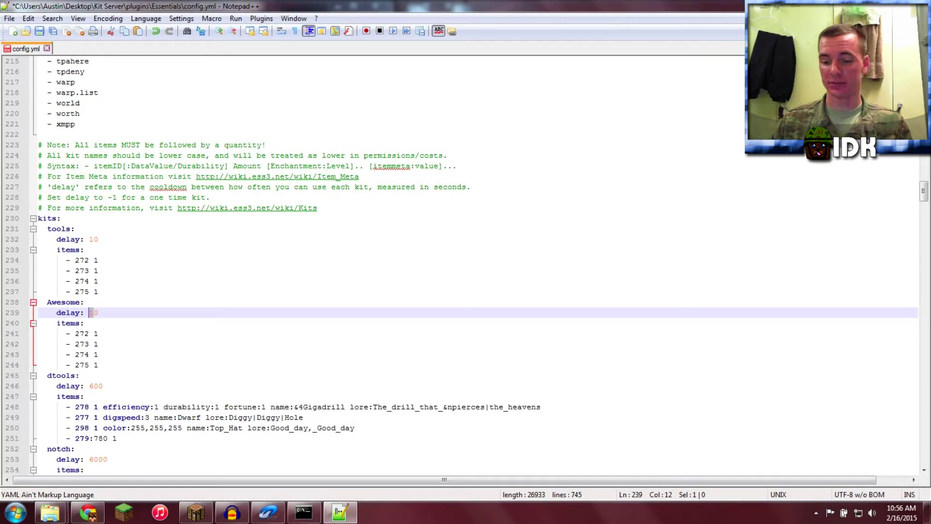
pyautogui.press('Right')
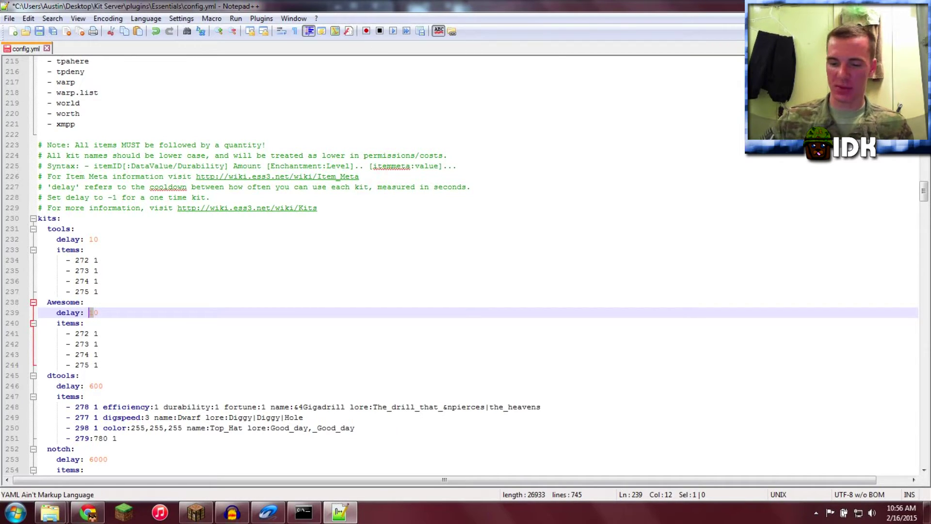
pyautogui.write('6000')
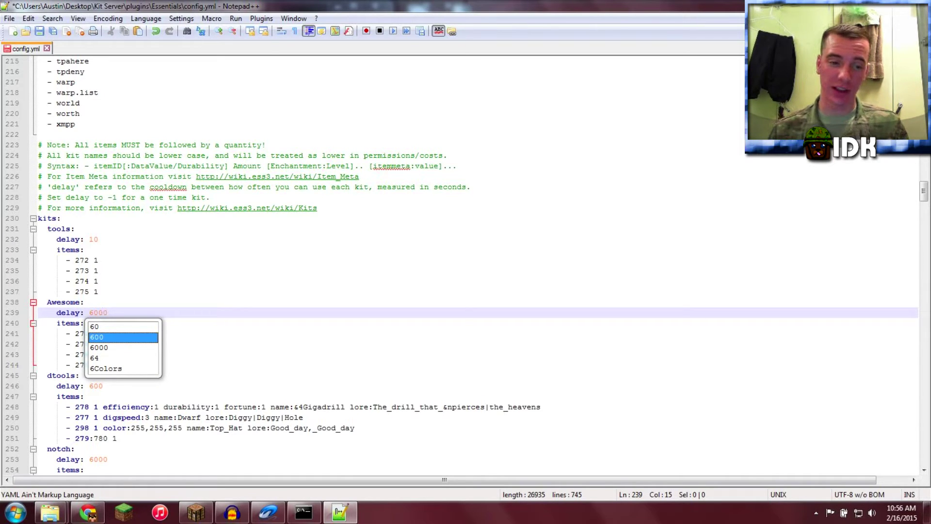
pyautogui.press('Right')
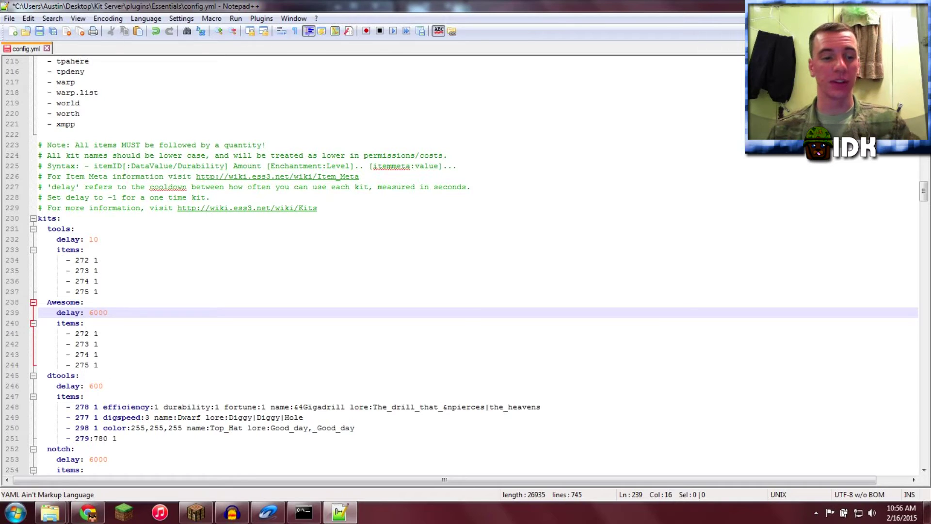
# - Delete the last three item lines (273, 274 and 275) from the Awesome kit
pyautogui.press('Down')
pyautogui.press('Down')
pyautogui.press('Down')
pyautogui.press('Down')
pyautogui.press('Down')
pyautogui.hotkey('shift', 'Up')
pyautogui.hotkey('shift', 'Up')
pyautogui.hotkey('shift', 'Up')
pyautogui.hotkey('shift', 'Home')
pyautogui.hotkey('shift', 'Right')
pyautogui.hotkey('shift', 'Right')
pyautogui.hotkey('shift', 'Right')
pyautogui.hotkey('shift', 'Right')
pyautogui.hotkey('shift', 'Right')
pyautogui.hotkey('shift', 'Right')
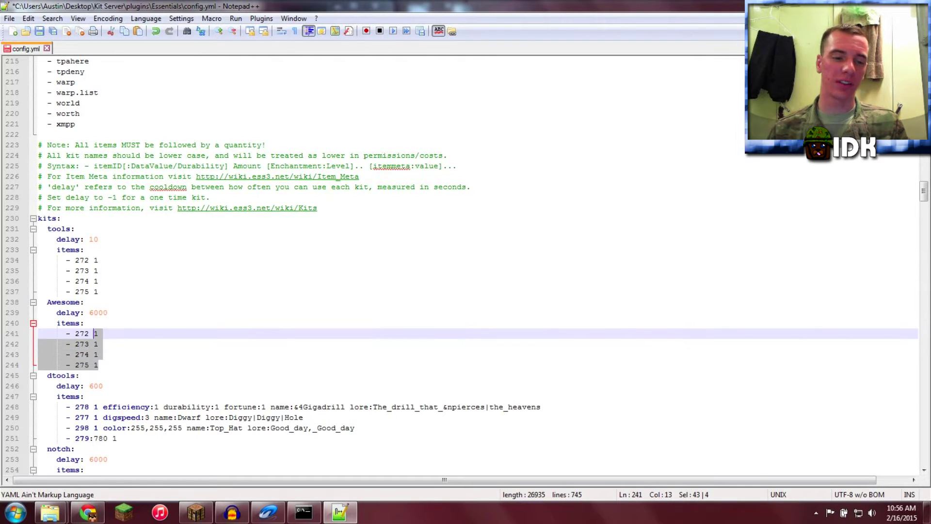
pyautogui.hotkey('shift', 'Right')
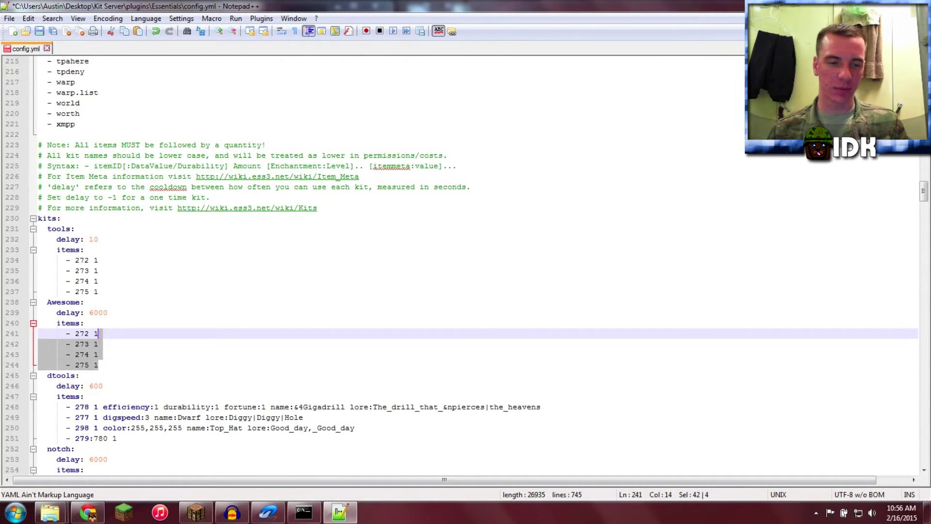
pyautogui.press('Delete')
# - Change the Awesome kit's remaining item to ID 46 with a quantity of 5
pyautogui.press('Left')
pyautogui.press('Left')
pyautogui.hotkey('shift', 'Left')
pyautogui.hotkey('shift', 'Left')
pyautogui.hotkey('shift', 'Left')
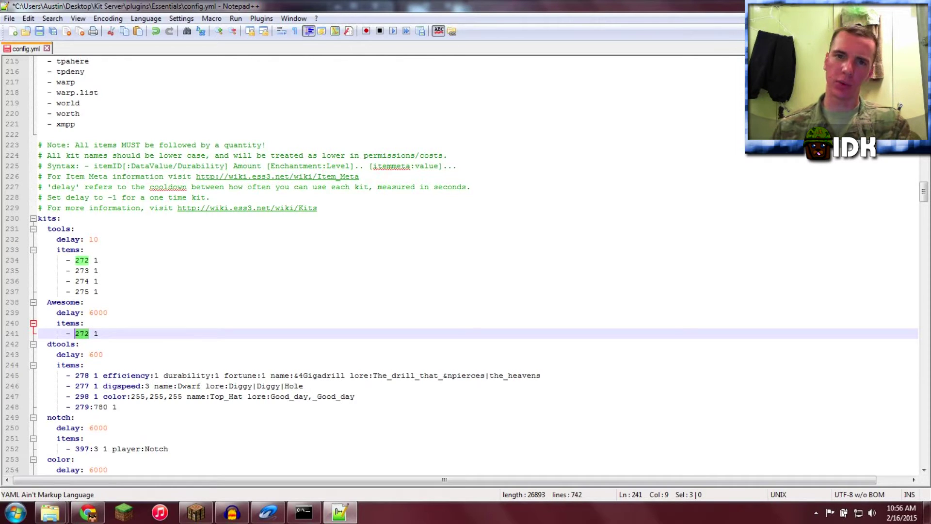
pyautogui.write('46')
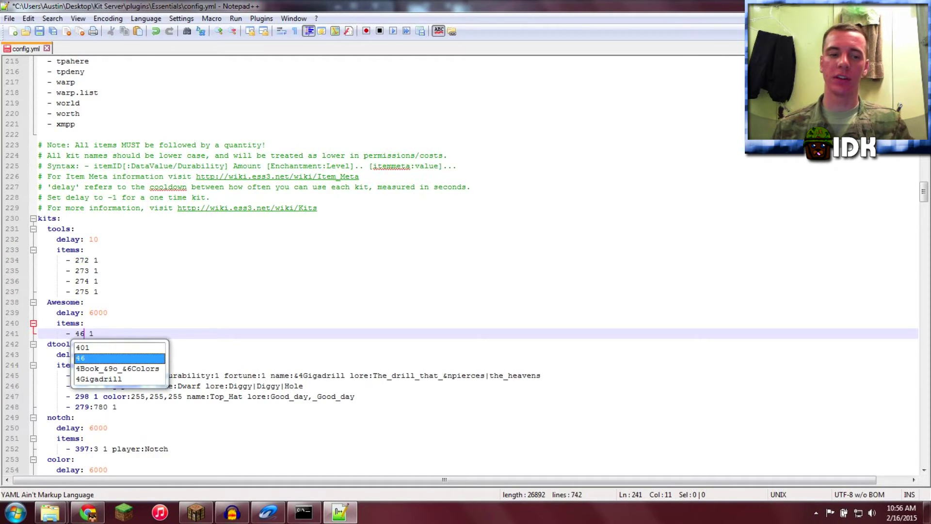
pyautogui.press('Right')
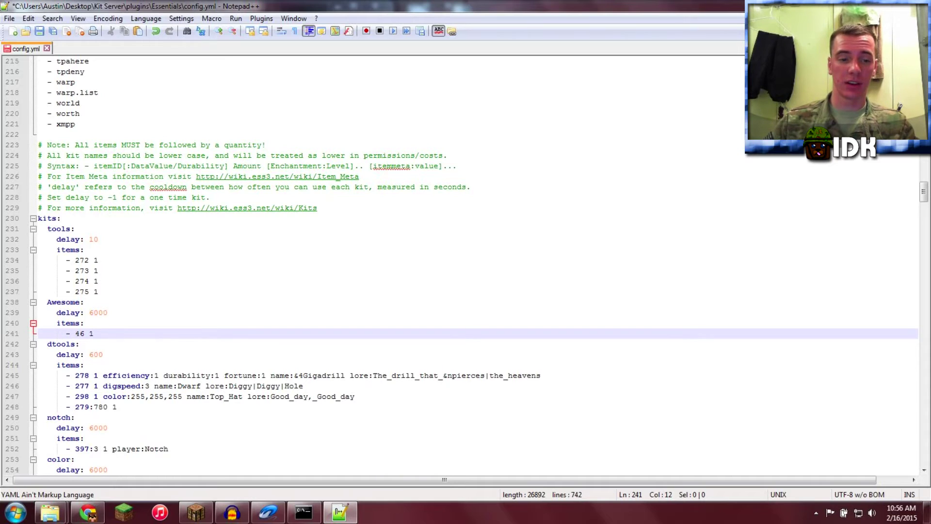
pyautogui.hotkey('shift', 'Right')
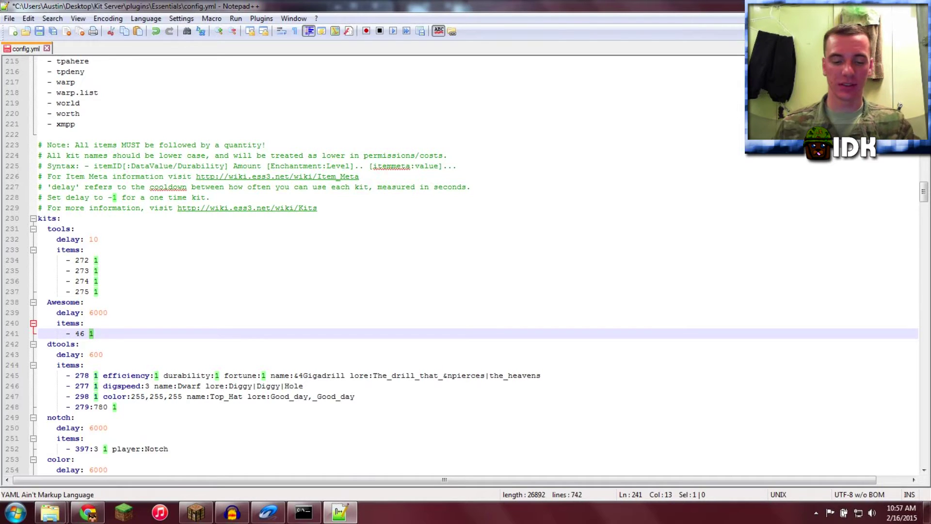
pyautogui.write('5')
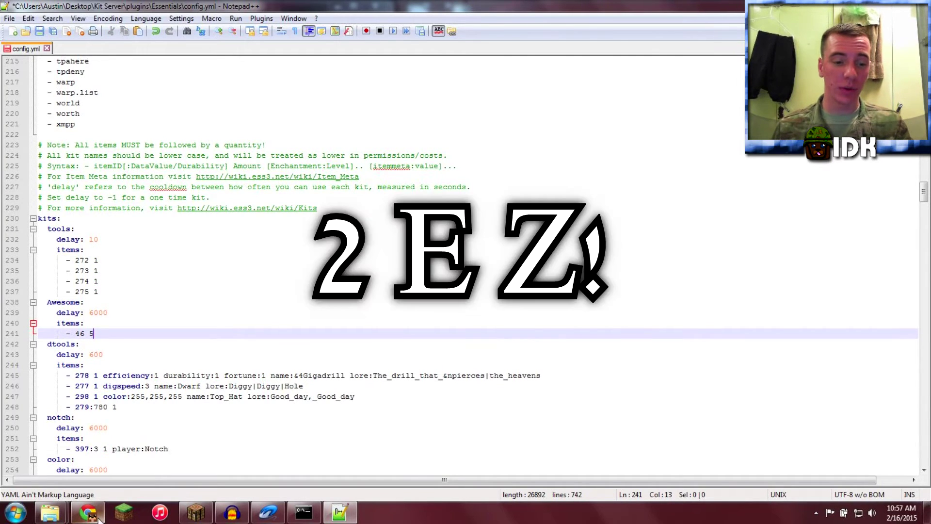
# - Look through the item IDs on the Minecraft Data Values page in Chrome, and return to config.yml in Notepad++
pyautogui.hotkey('alt', 'Tab')
pyautogui.click(296, 7)
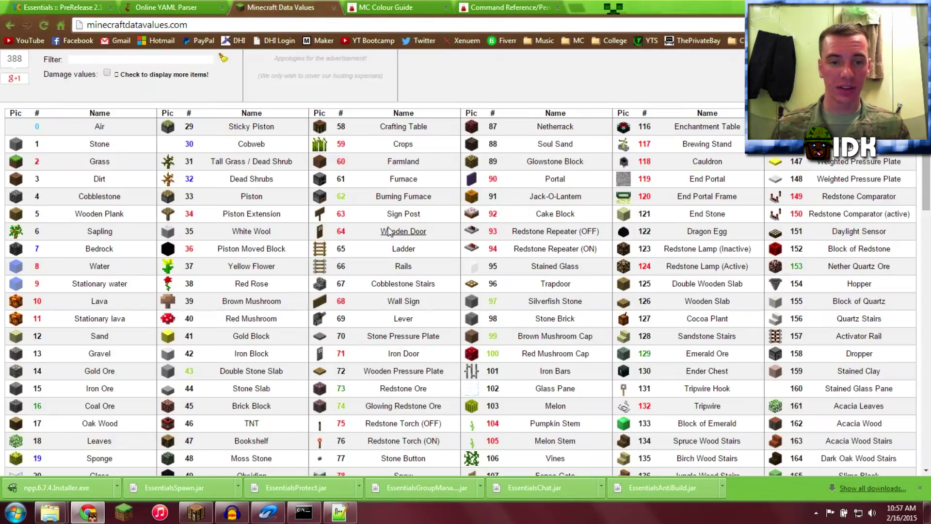
pyautogui.scroll(-15, 433, 310)
pyautogui.scroll(15, 416, 238)
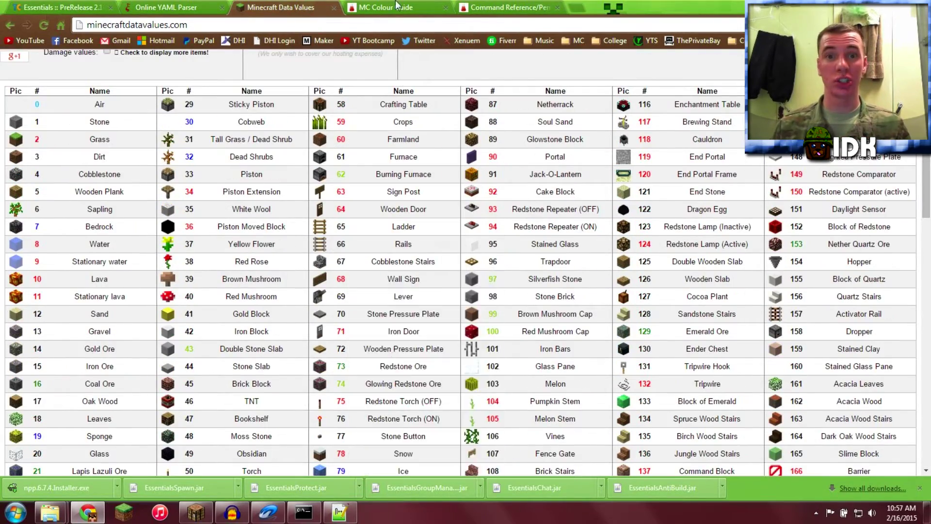
pyautogui.click(340, 512)
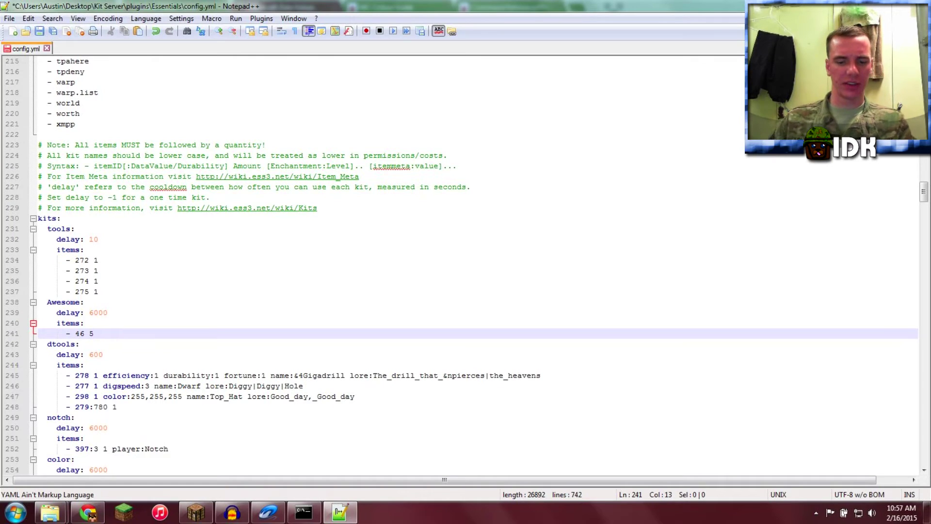
# - Add the custom name "name:Boom!" after the quantity of item 46 in the Awesome kit
pyautogui.write('name')
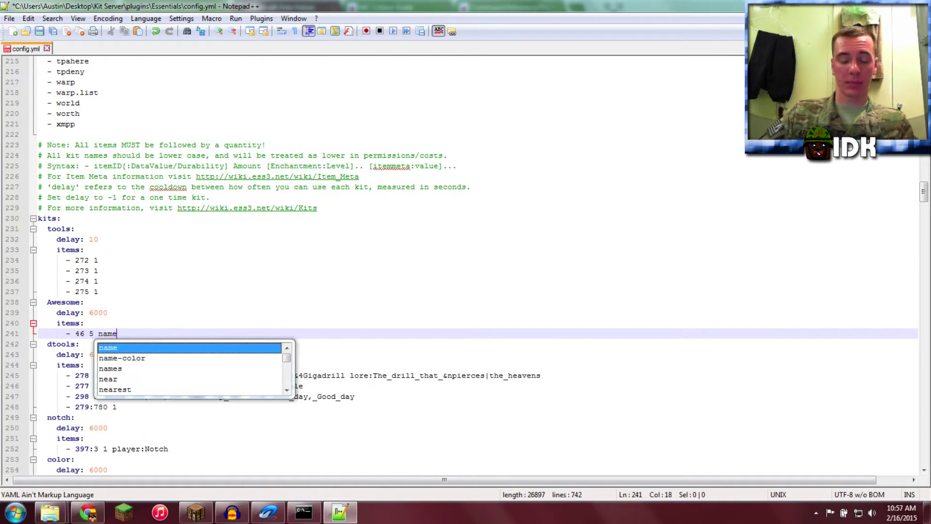
pyautogui.write(':Boom!')
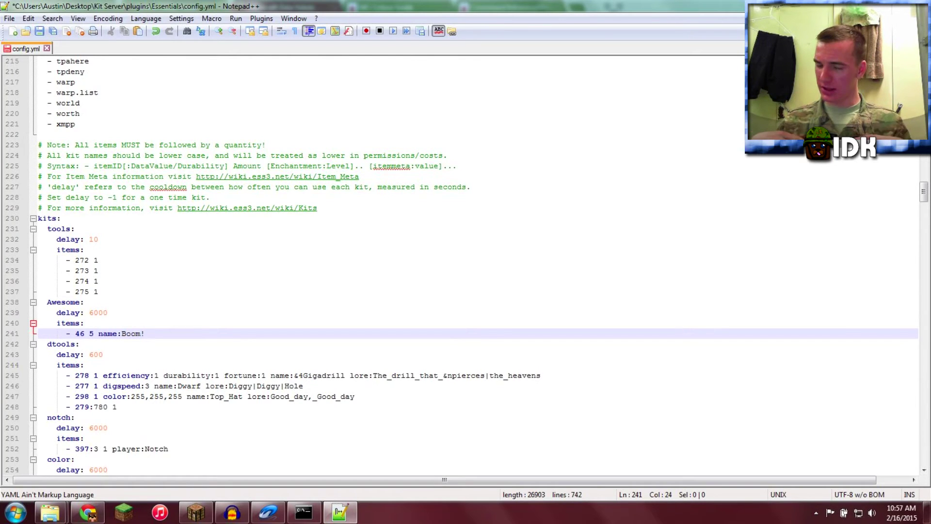
pyautogui.press('Return')
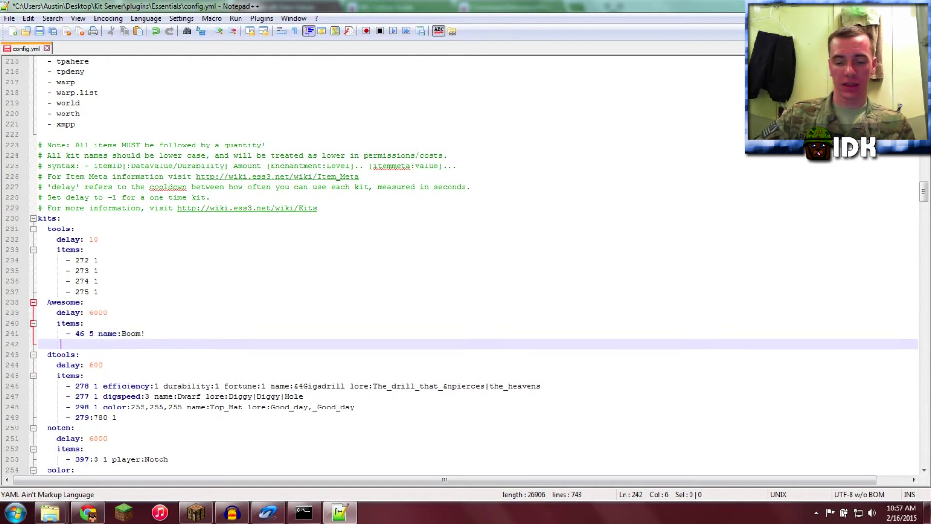
pyautogui.press('BackSpace')
pyautogui.press('BackSpace')
pyautogui.press('BackSpace')
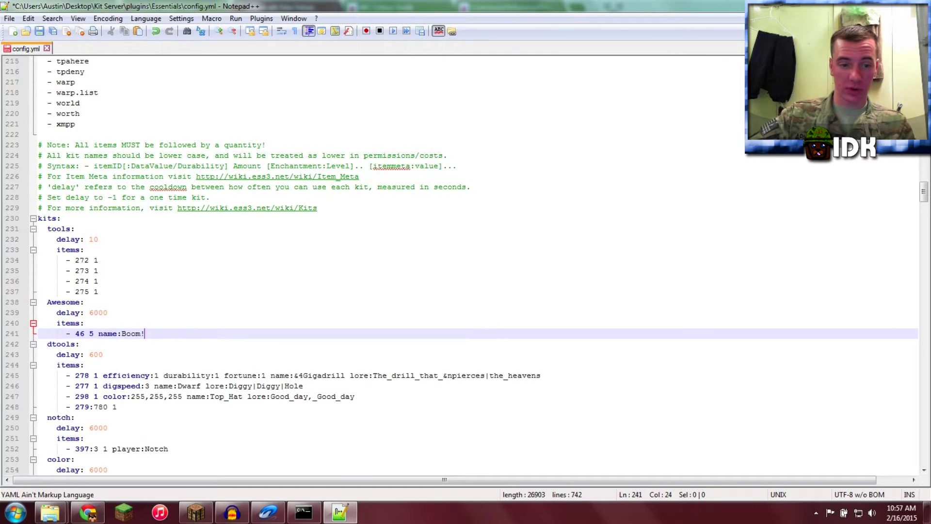
# - Append "lore:TnT rocks!" after the Boom! name on the item 46 line
pyautogui.write('lore')
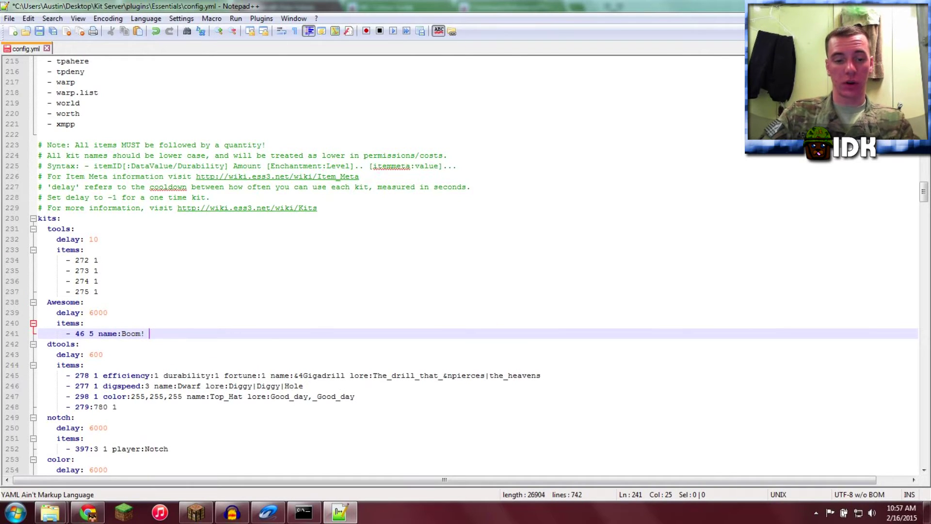
pyautogui.write(':')
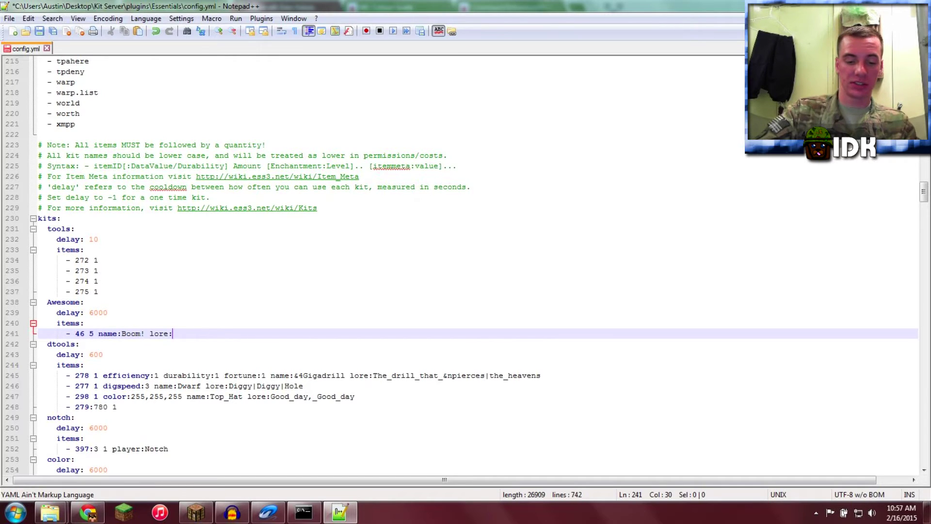
pyautogui.write('TnT')
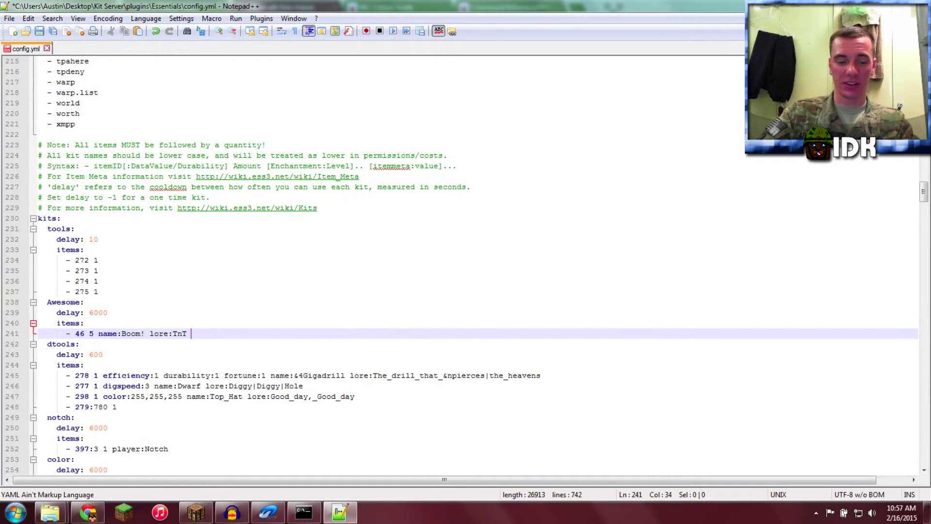
pyautogui.write(' rocks!')
# - Insert the colour code &4 directly before the lore text "TnT rocks!"
pyautogui.click(205, 333)
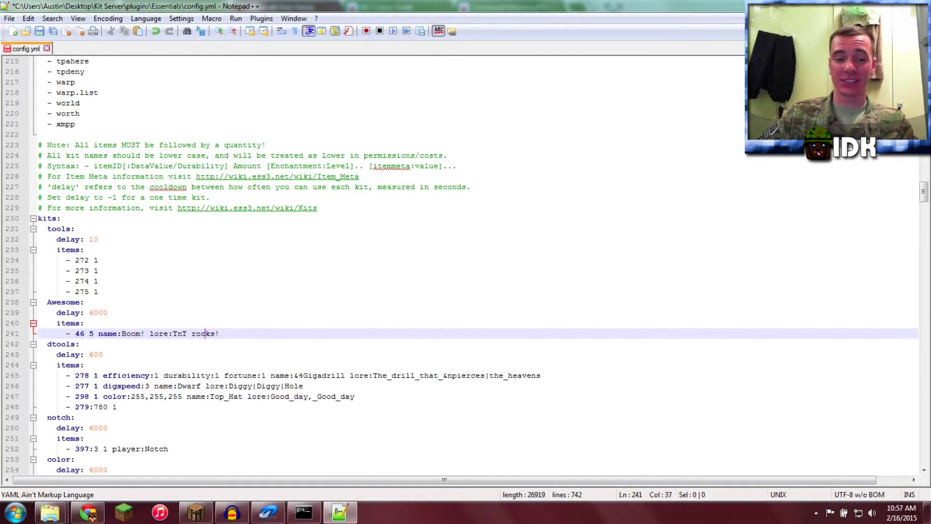
pyautogui.press('Left')
pyautogui.press('Left')
pyautogui.press('Left')
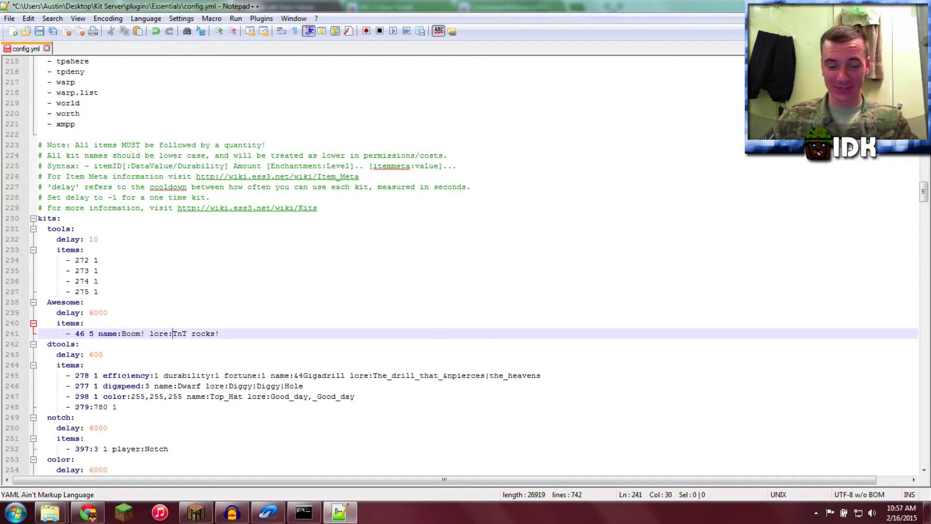
pyautogui.write('&4')
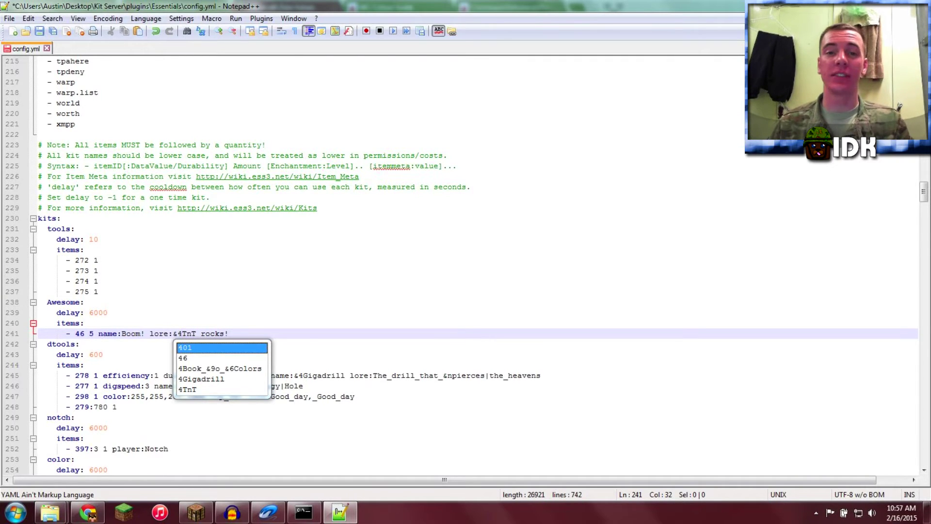
# - Check the colour and formatting codes on the MC Colour Guide page in Chrome, and return to config.yml in Notepad++
pyautogui.click(88, 512)
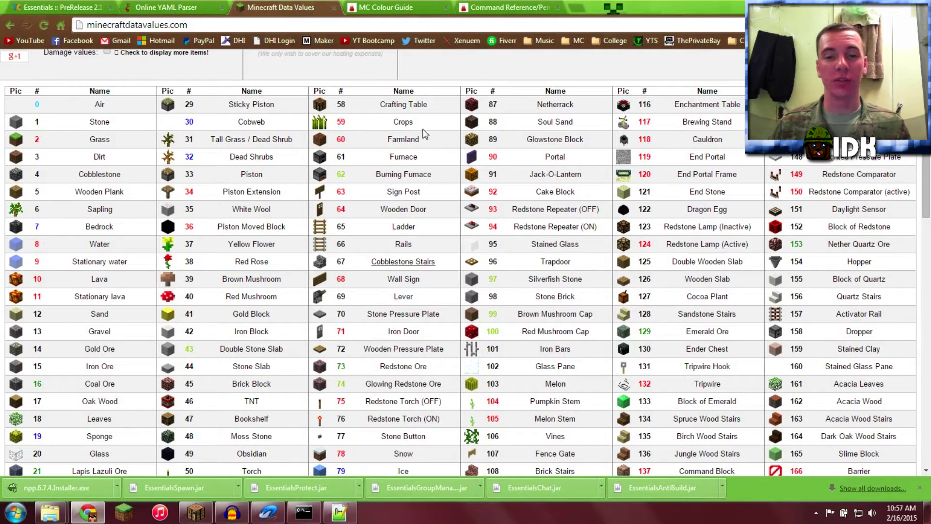
pyautogui.click(401, 7)
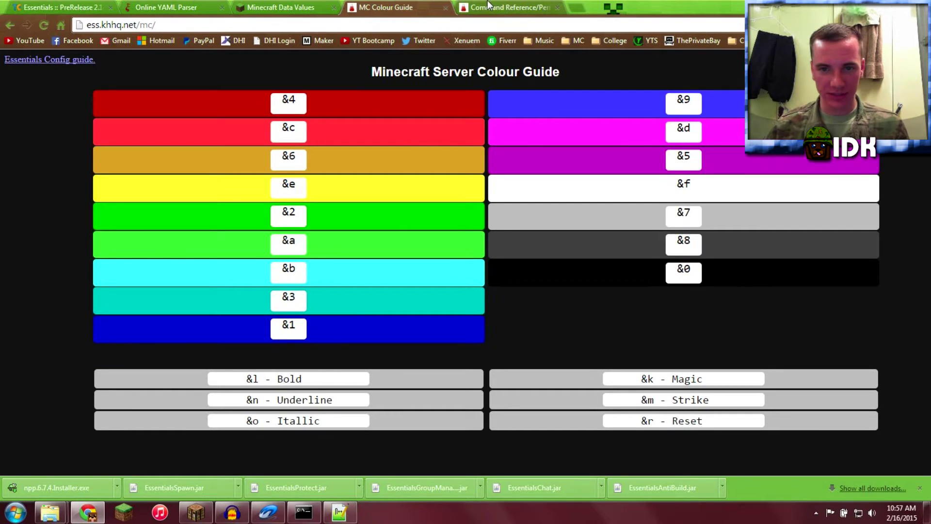
pyautogui.click(340, 512)
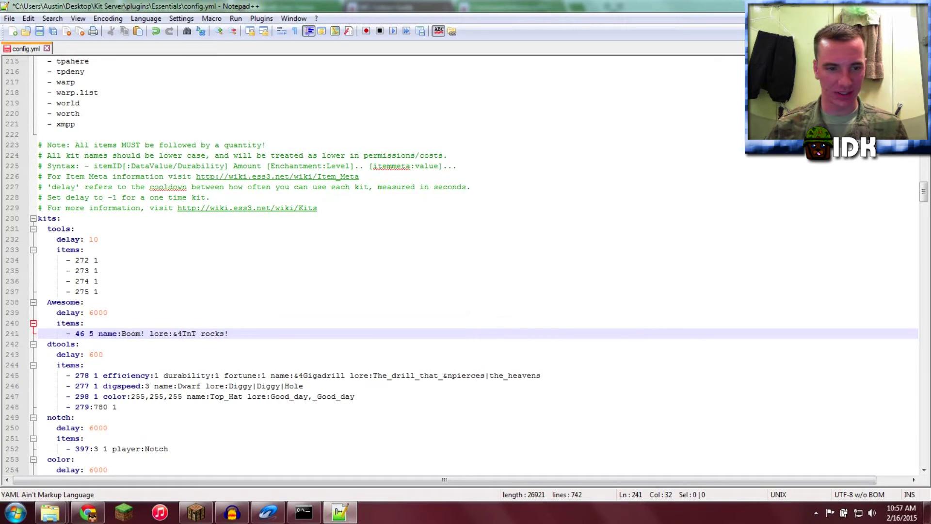
# - Rename the Awesome kit as awesome in lower case, and review the comment about lower-case kit names
pyautogui.click(47, 302)
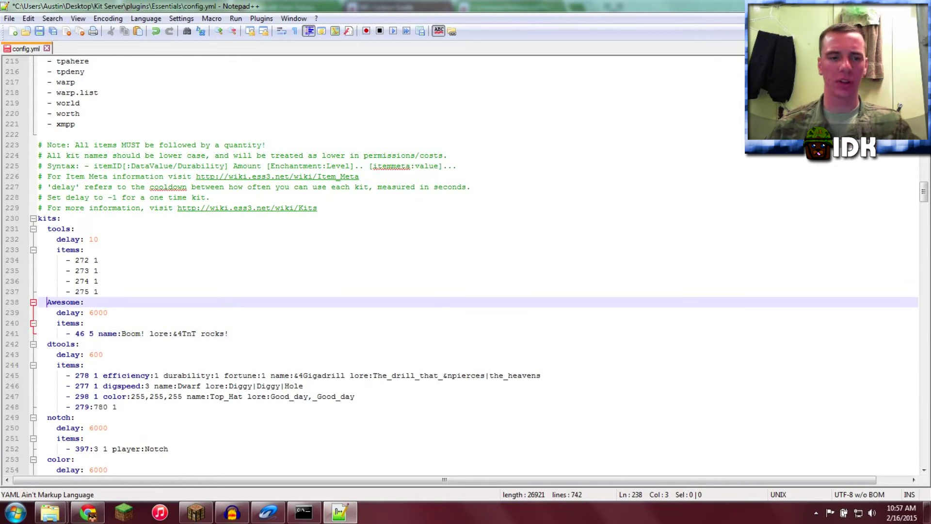
pyautogui.hotkey('shift', 'Right')
pyautogui.write('a')
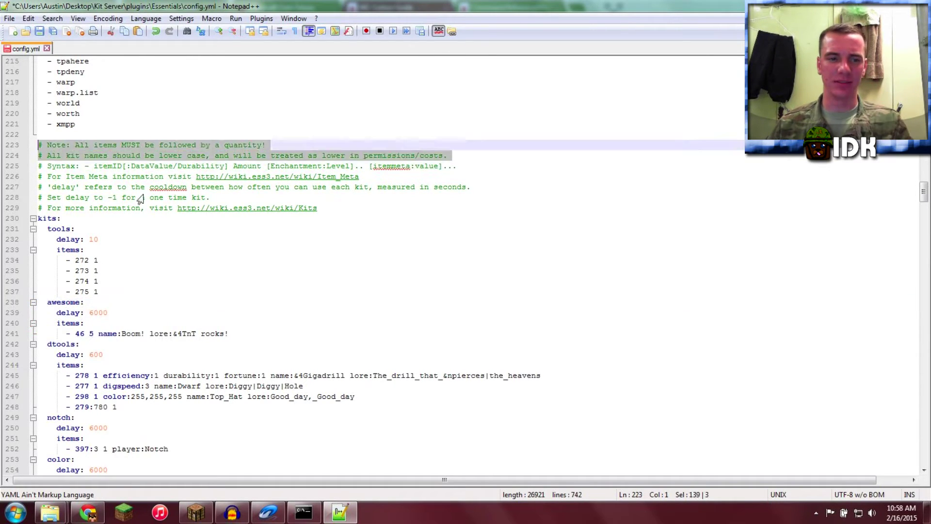
pyautogui.click(76, 229)
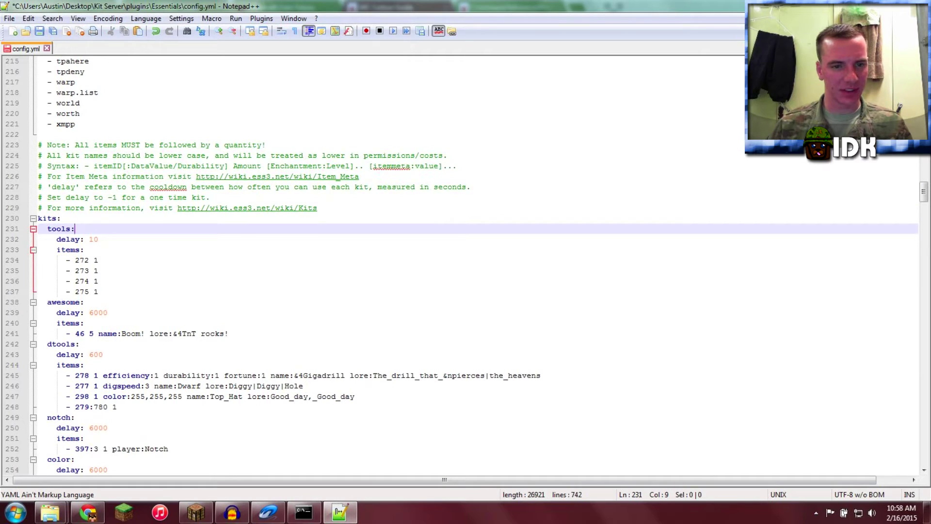
pyautogui.moveTo(108, 155); pyautogui.dragTo(192, 166)
pyautogui.click(84, 250)
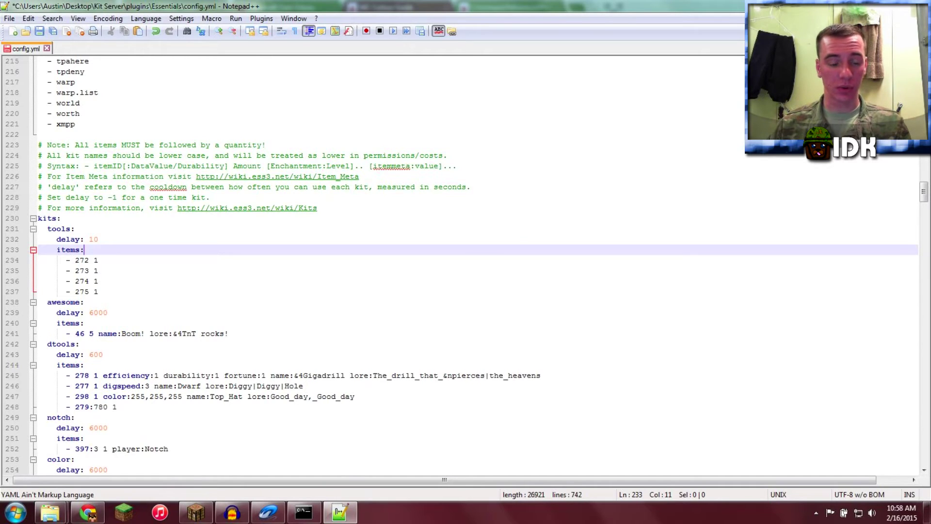
# - Copy the entire config.yml text, replace the sample in Chrome's Online YAML Parser with it, and look through the parsed output
pyautogui.hotkey('ctrl', 'a')
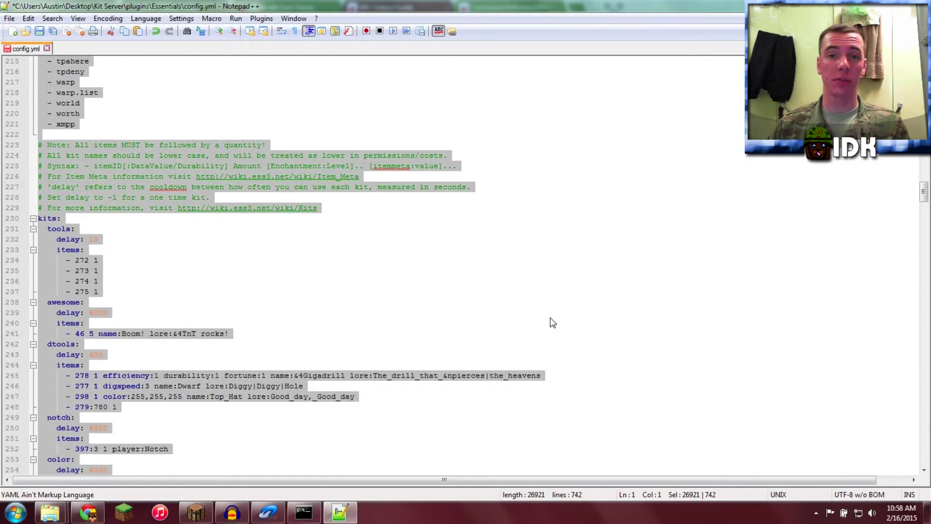
pyautogui.hotkey('ctrl', 'c')
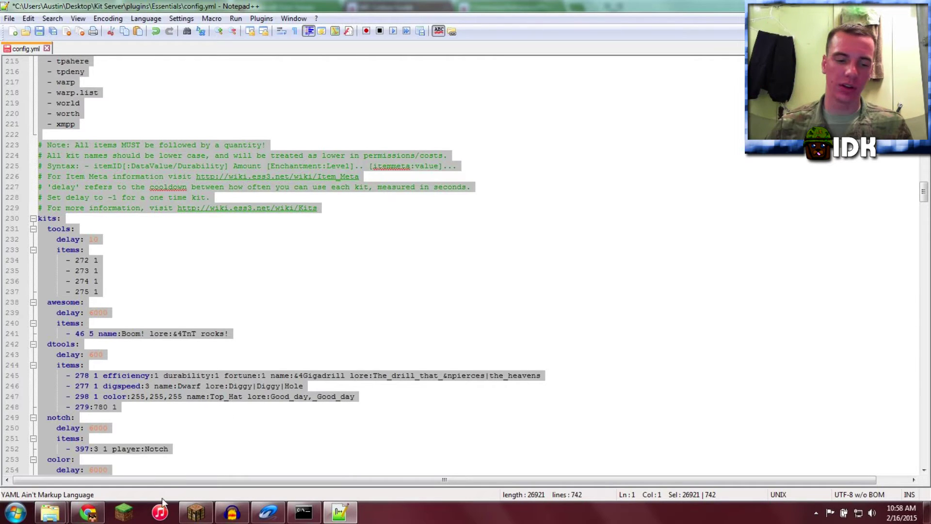
pyautogui.click(90, 515)
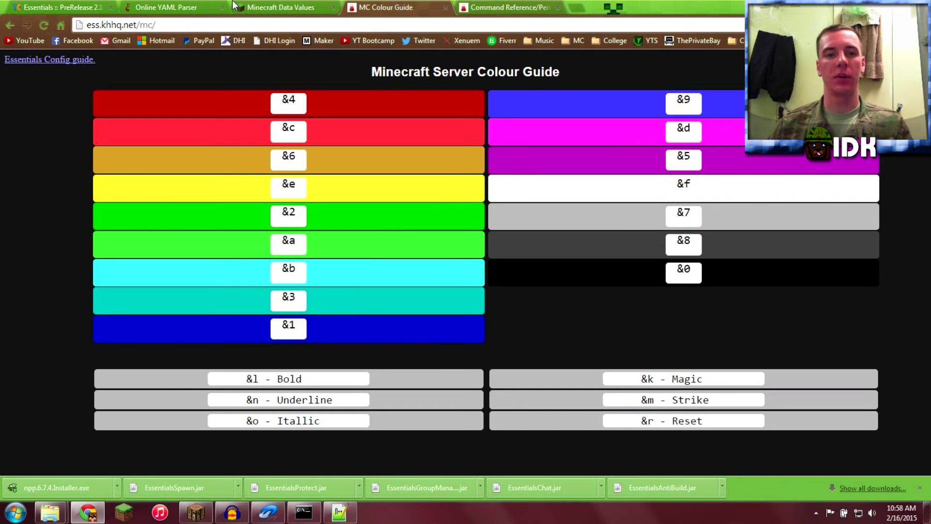
pyautogui.click(180, 7)
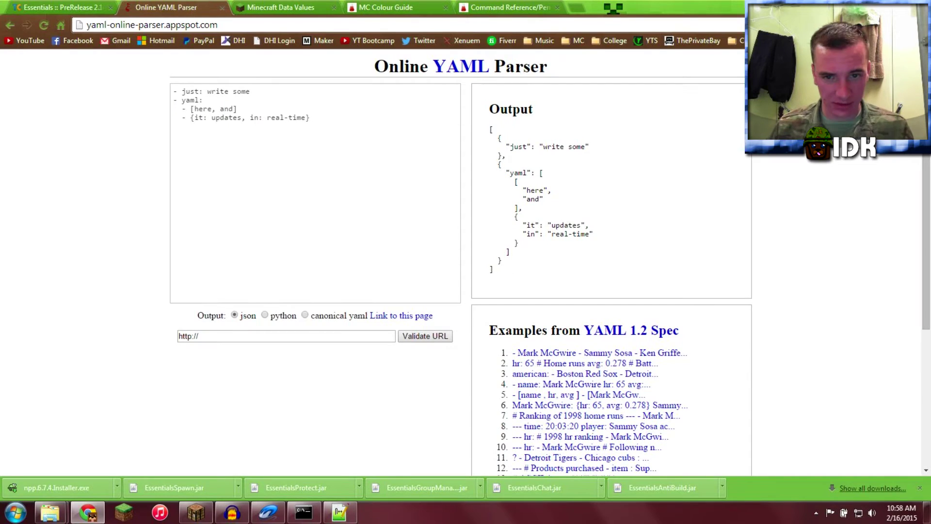
pyautogui.click(174, 125)
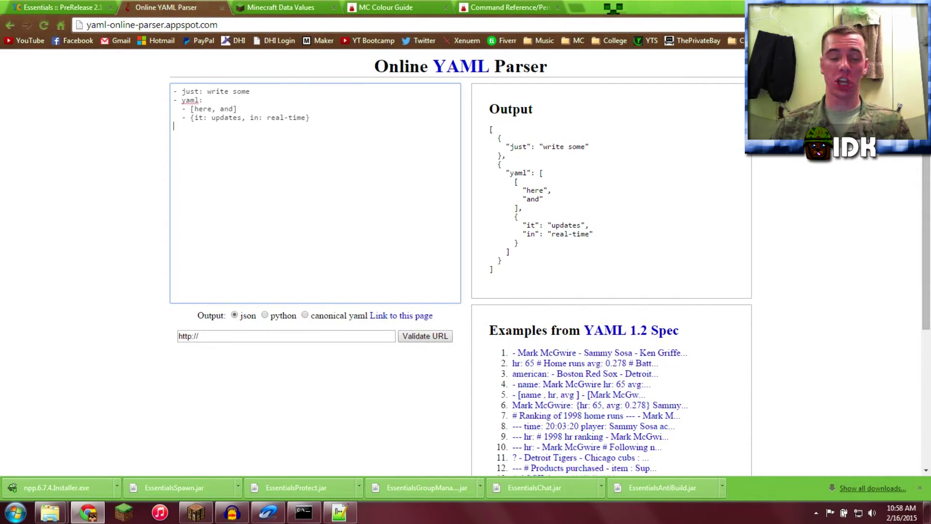
pyautogui.hotkey('ctrl', 'a')
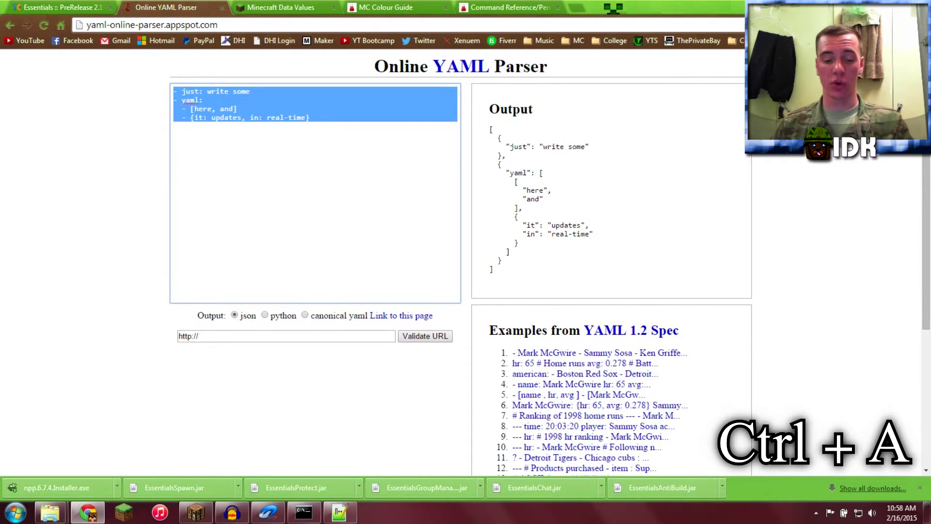
pyautogui.hotkey('ctrl', 'v')
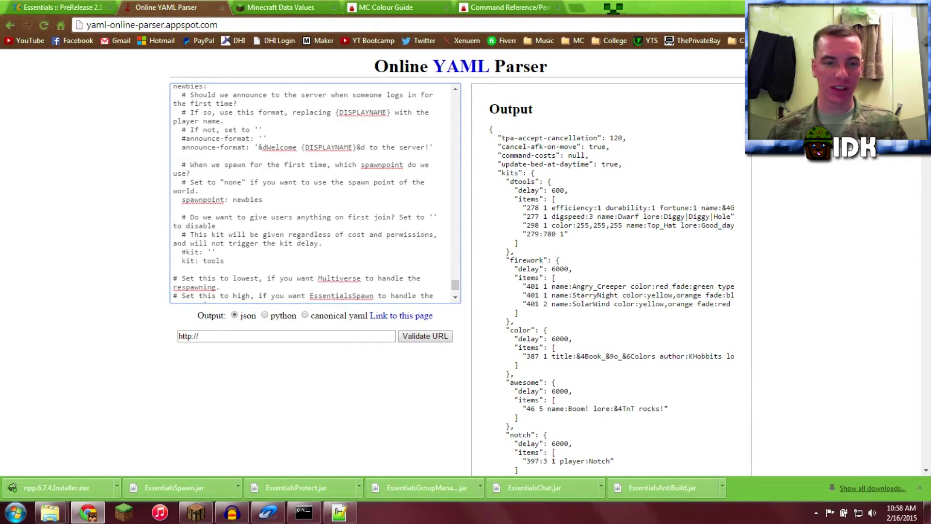
pyautogui.scroll(-3, 316, 194)
pyautogui.scroll(10, 316, 145)
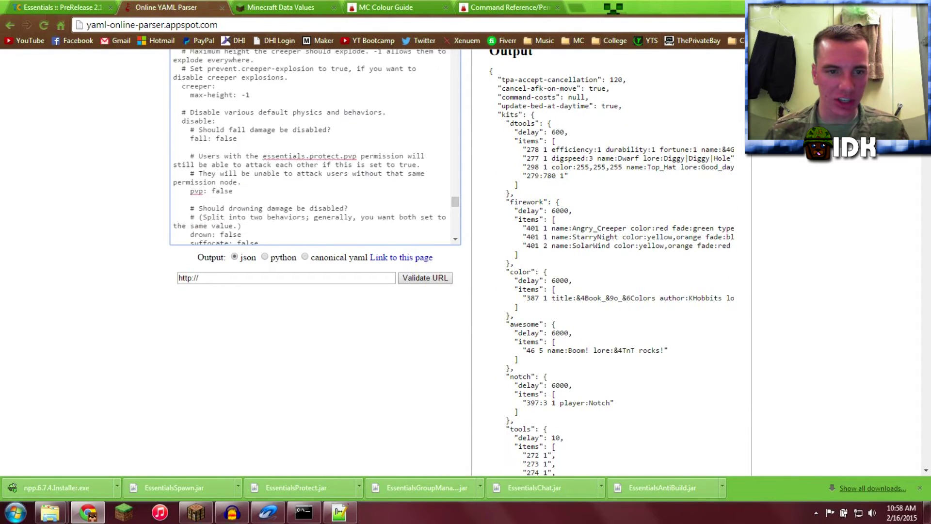
# - Indent the water-flow line under EssentialsProtect's prevent section by one extra space in the Online YAML Parser, and examine the line number in the output
pyautogui.scroll(5, 315, 146)
pyautogui.scroll(-2, 315, 145)
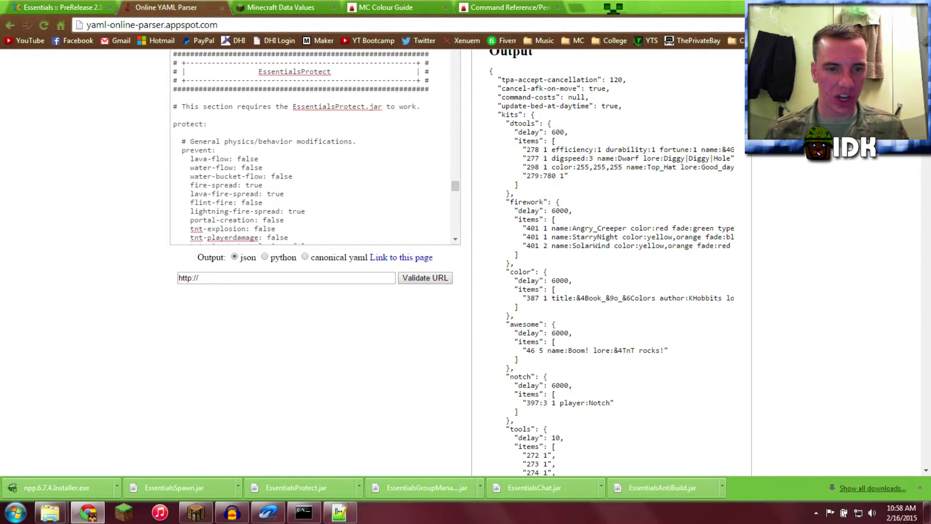
pyautogui.click(194, 167)
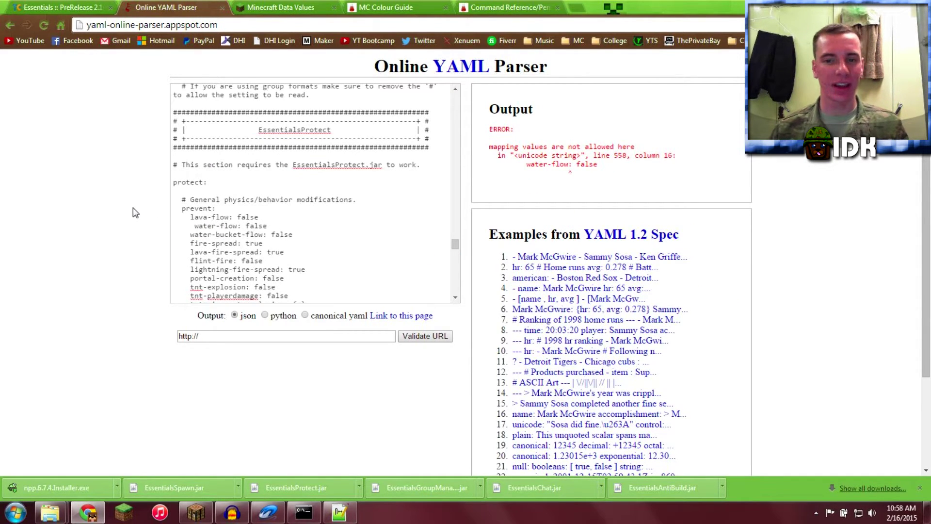
pyautogui.moveTo(613, 156); pyautogui.dragTo(631, 155)
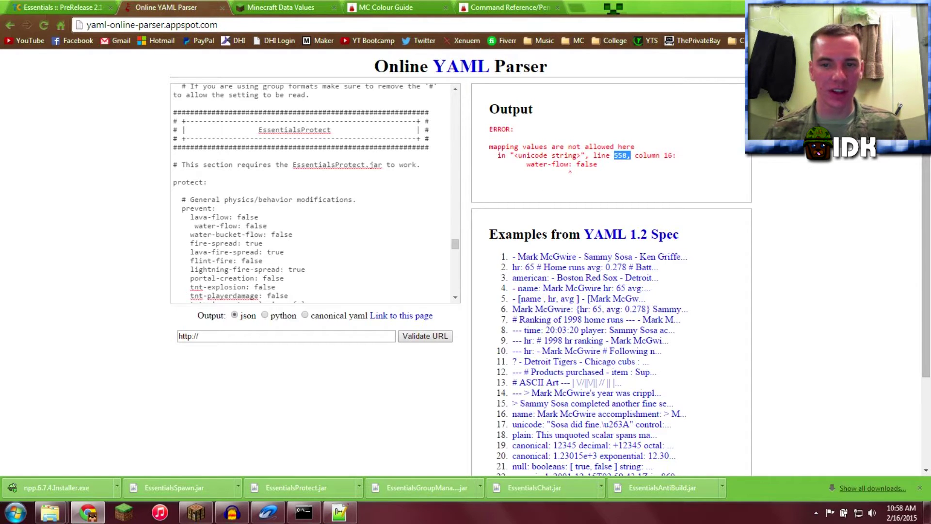
# - Switch to Notepad++, save config.yml, and close the editor
pyautogui.click(340, 512)
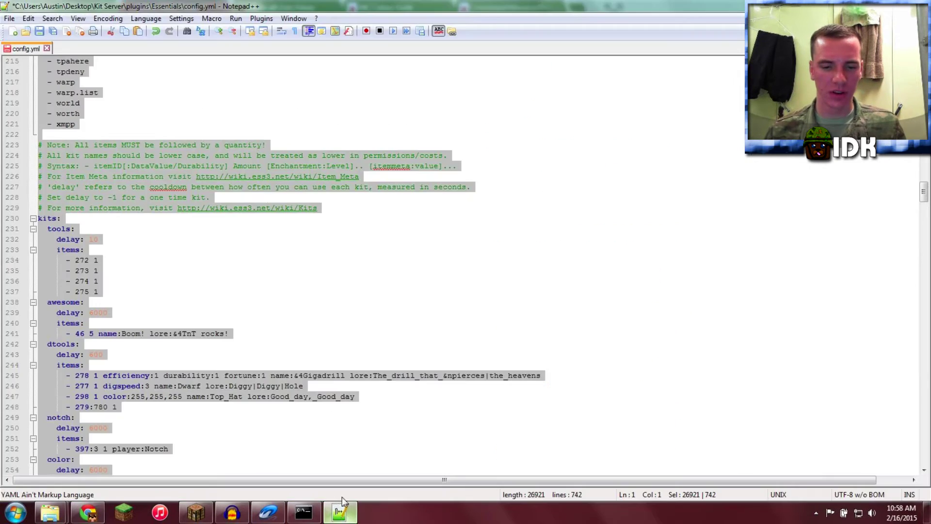
pyautogui.click(276, 283)
pyautogui.hotkey('ctrl', 's')
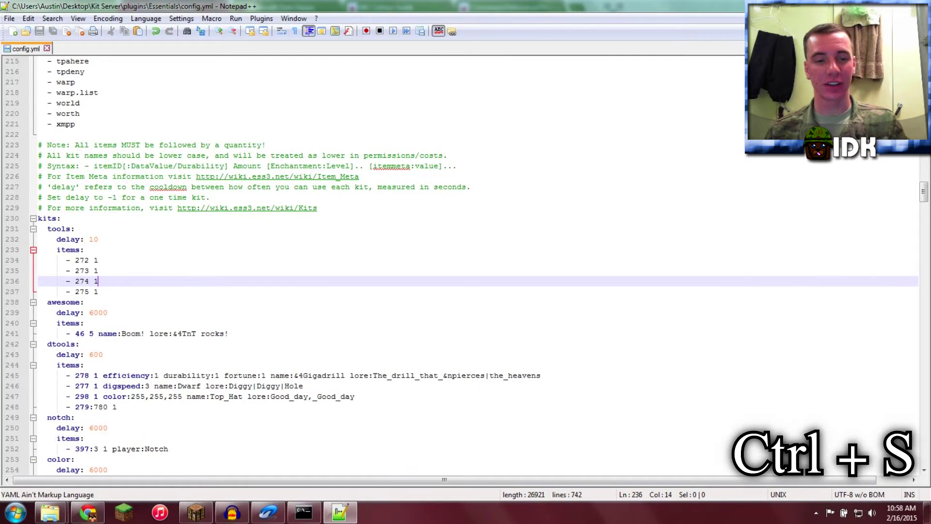
pyautogui.doubleClick(674, 10)
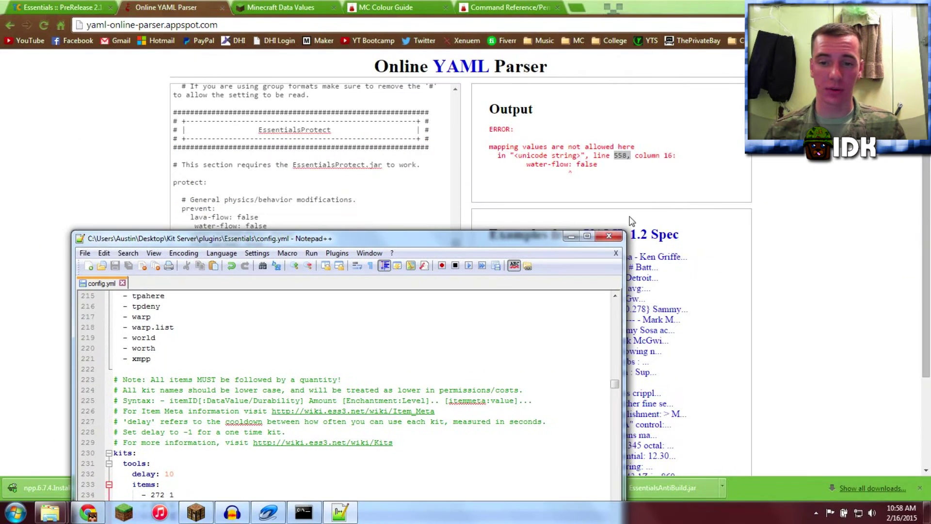
pyautogui.click(605, 237)
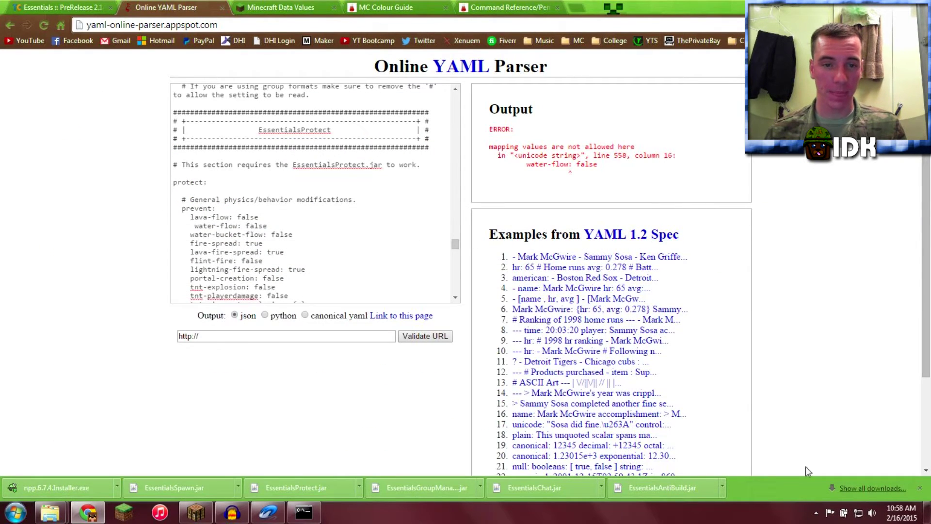
# - Go back from the Essentials folder to the Kit Server's plugins folder in Windows Explorer, and open GroupManager > worlds > world
pyautogui.press('super+d')
pyautogui.moveTo(50, 512)
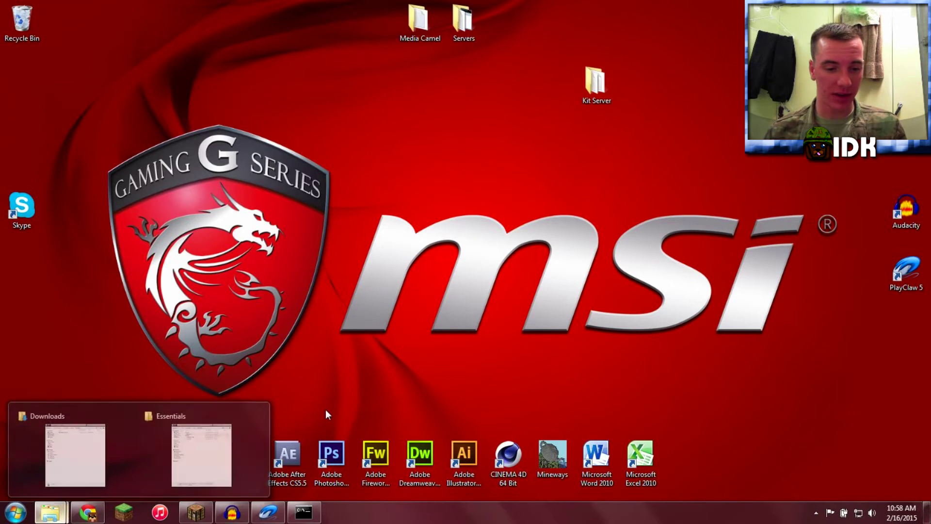
pyautogui.moveTo(147, 444)
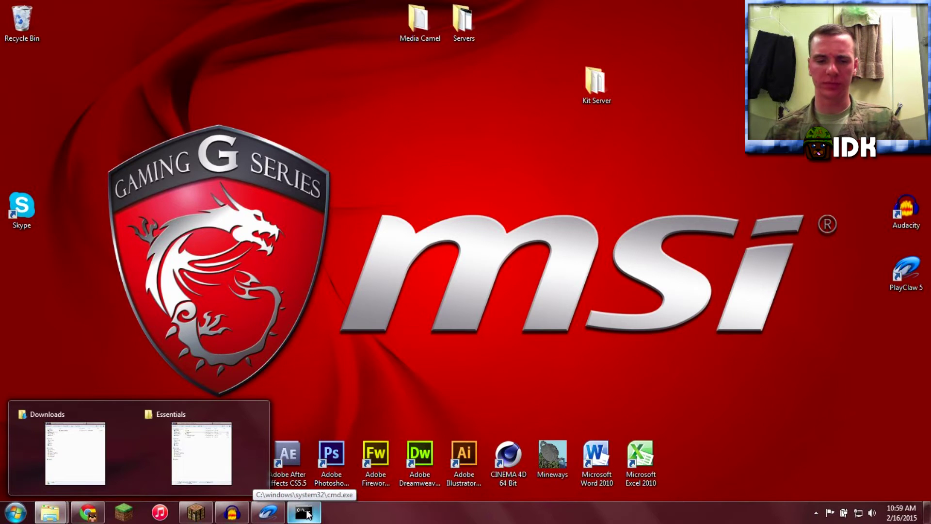
pyautogui.click(164, 462)
pyautogui.click(587, 26)
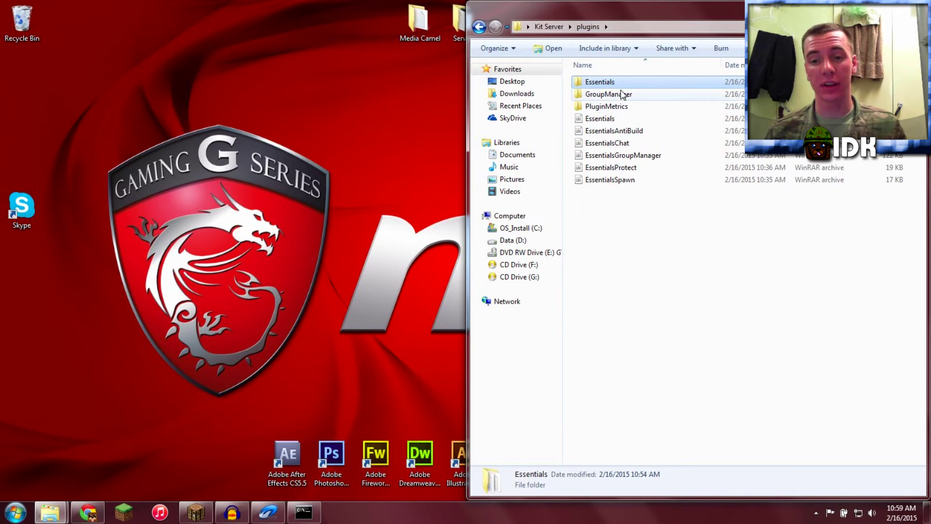
pyautogui.doubleClick(643, 95)
pyautogui.doubleClick(633, 94)
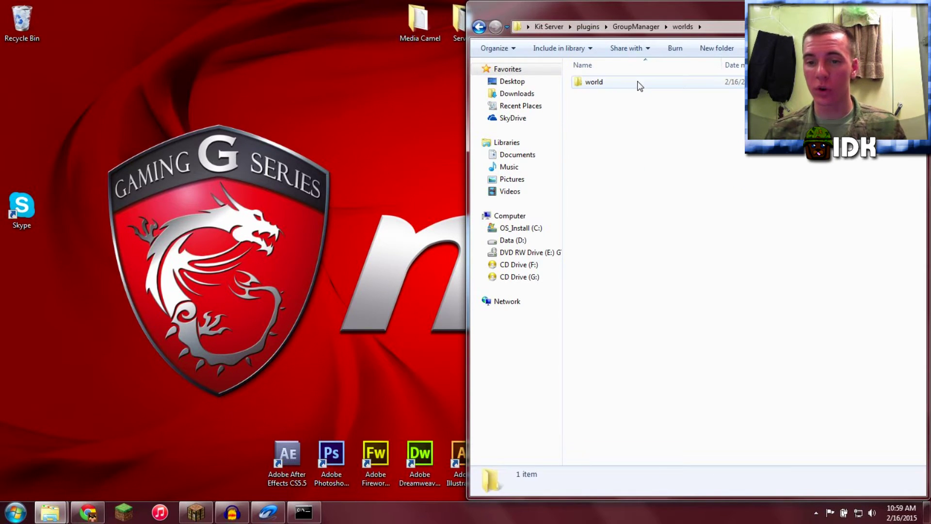
pyautogui.doubleClick(635, 82)
# - Open groups.yml for editing in Notepad++ and maximise the editor window
pyautogui.click(637, 84)
pyautogui.rightClick(637, 83)
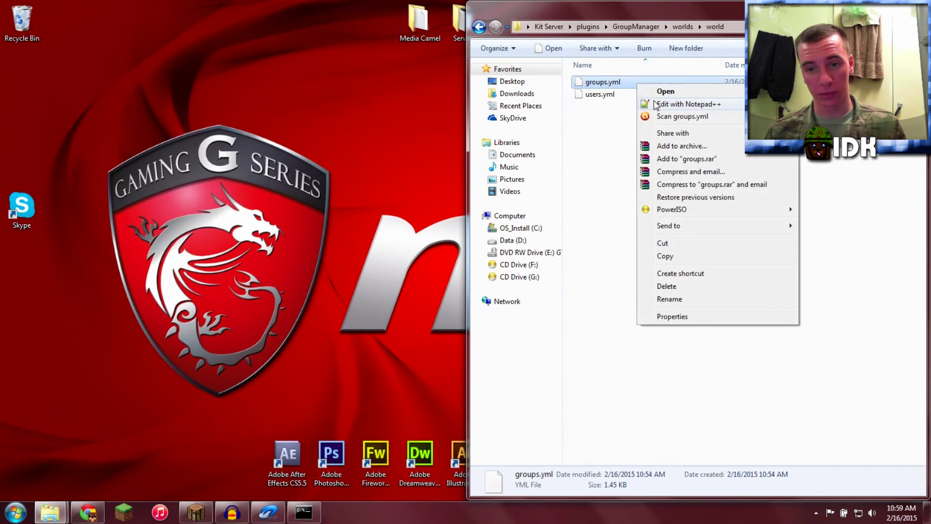
pyautogui.click(662, 101)
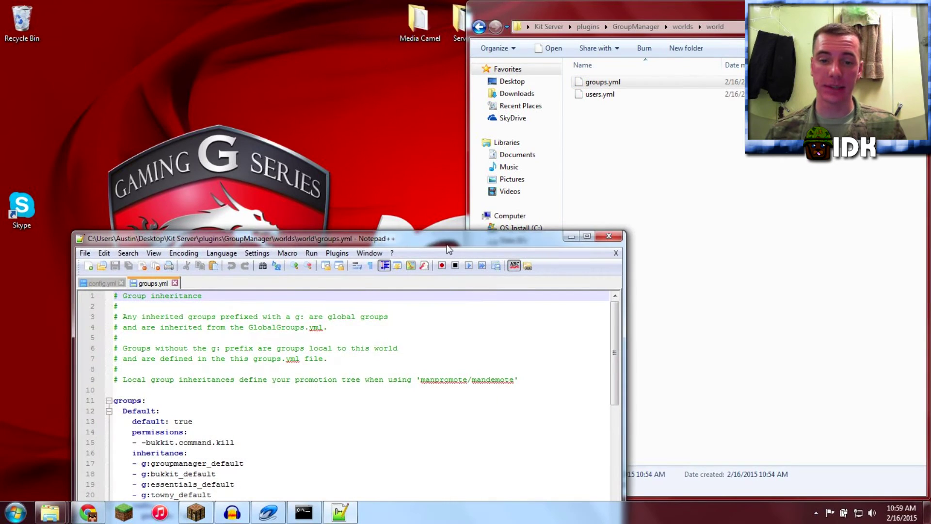
pyautogui.click(449, 248)
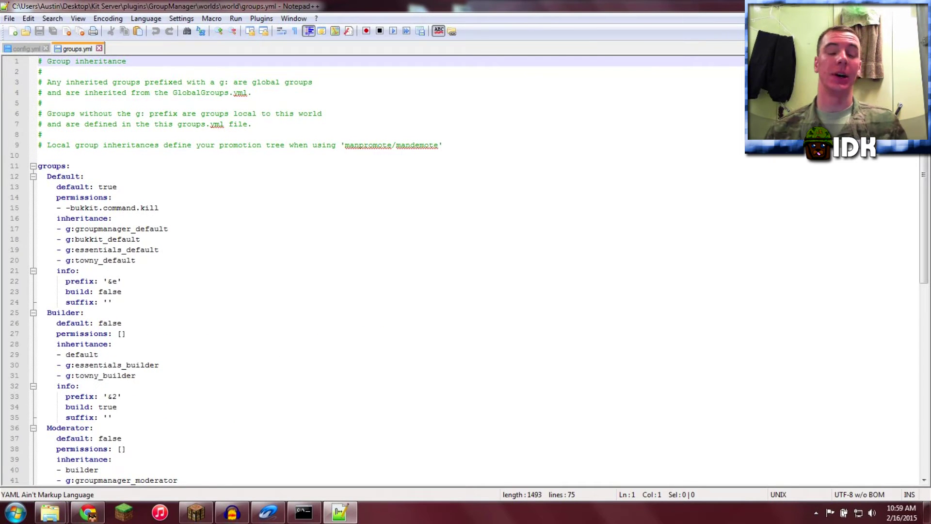
# - Remove the empty brackets from the Builder group's permissions and add an unindented blank line below it
pyautogui.scroll(-3, 368, 272)
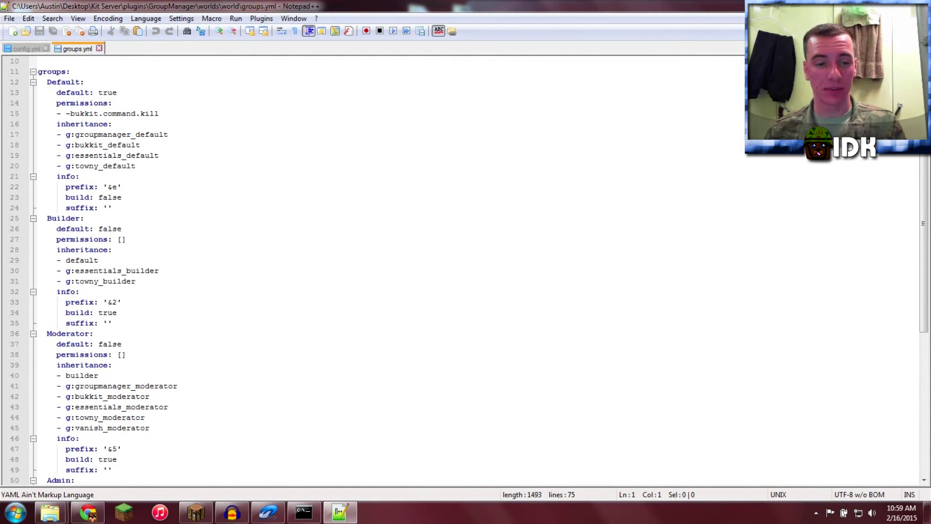
pyautogui.click(127, 239)
pyautogui.hotkey('shift', 'Left')
pyautogui.hotkey('shift', 'Left')
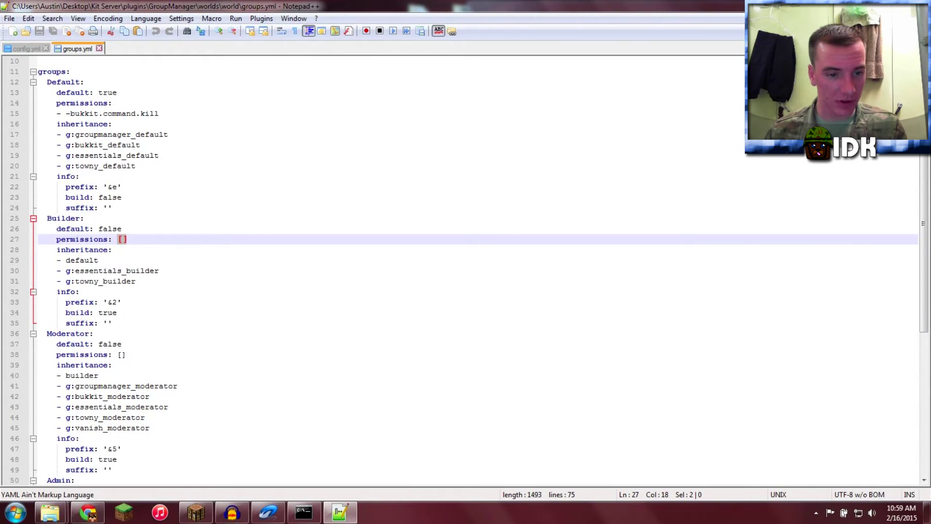
pyautogui.press('BackSpace')
pyautogui.press('BackSpace')
pyautogui.press('Return')
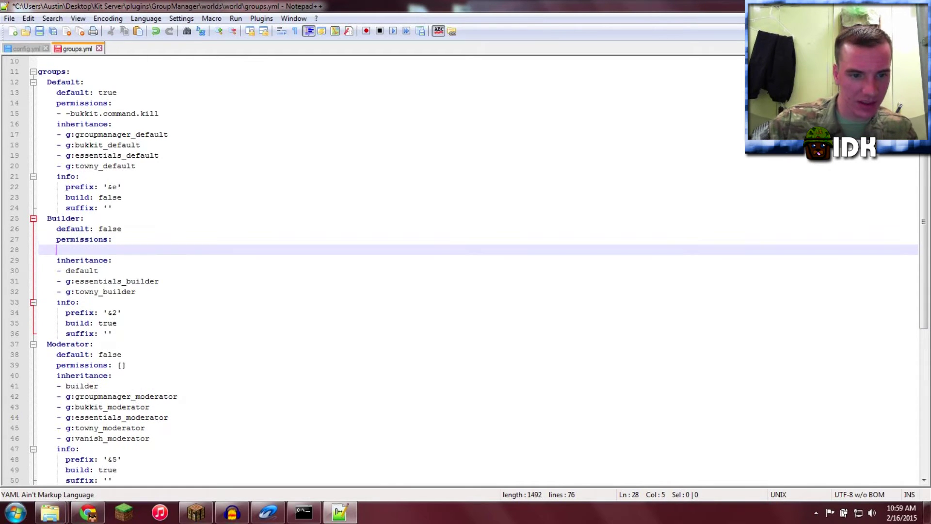
pyautogui.press('Delete')
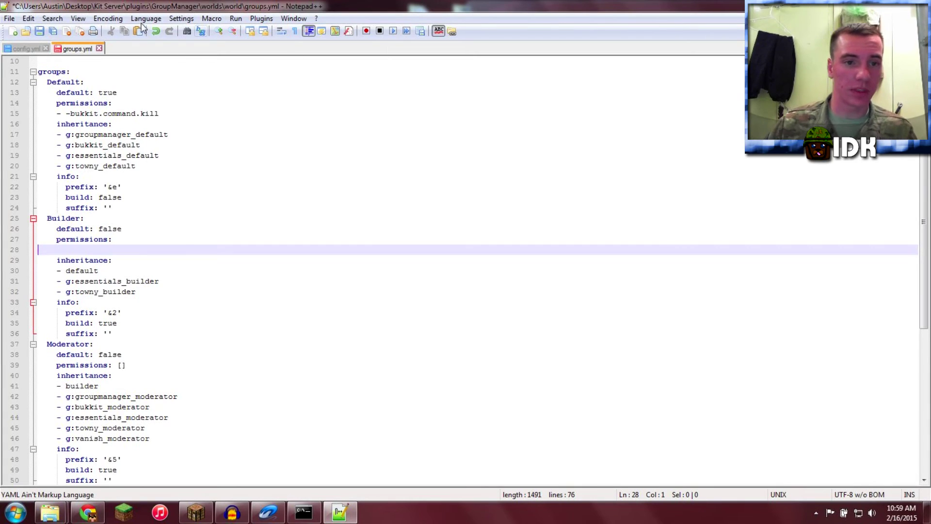
# - Configure the default tab settings in the preferences to replace tabs by spaces
pyautogui.click(181, 19)
pyautogui.click(209, 32)
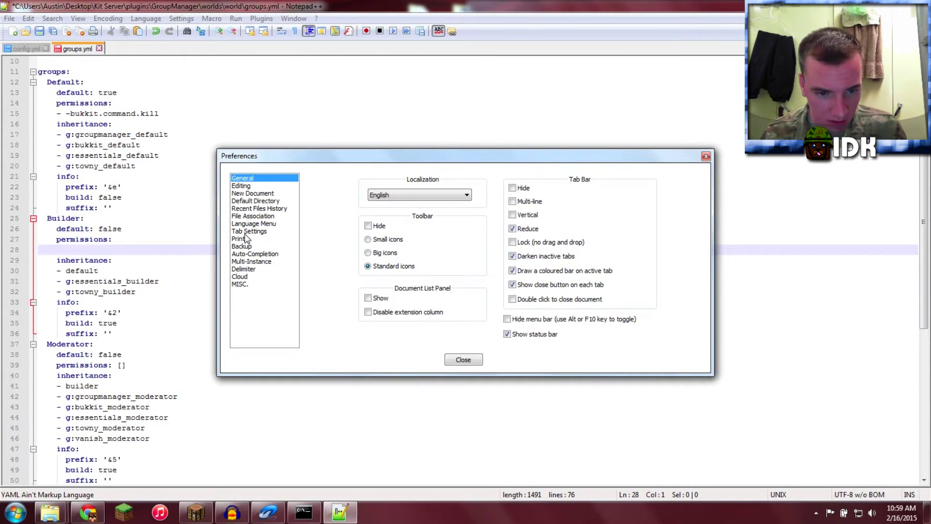
pyautogui.click(249, 232)
pyautogui.click(468, 316)
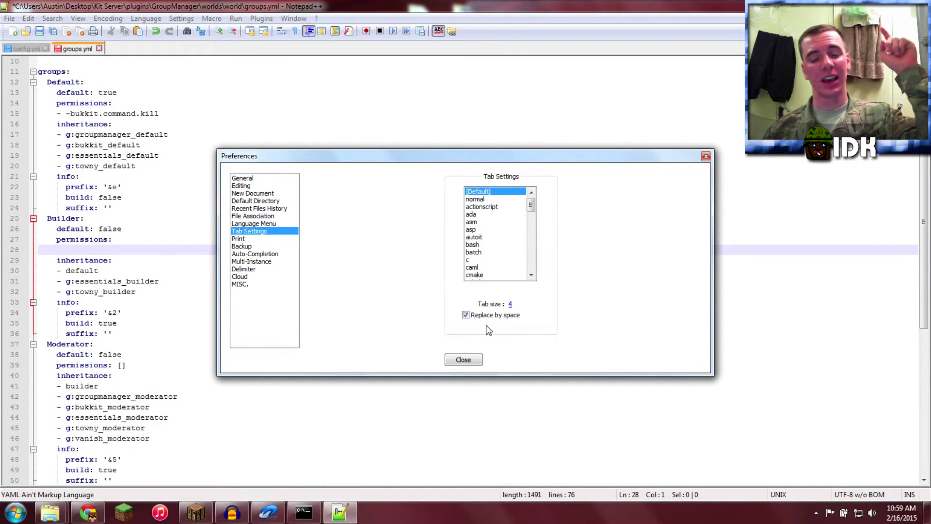
pyautogui.click(474, 360)
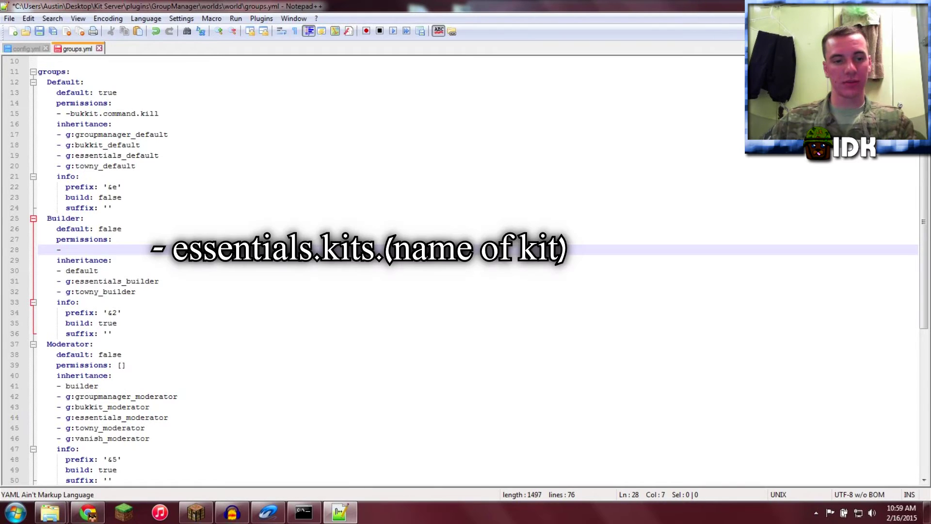
# - Add the entry "- essentials.kits.awesome" under the Builder group's permissions
pyautogui.write('essentials')
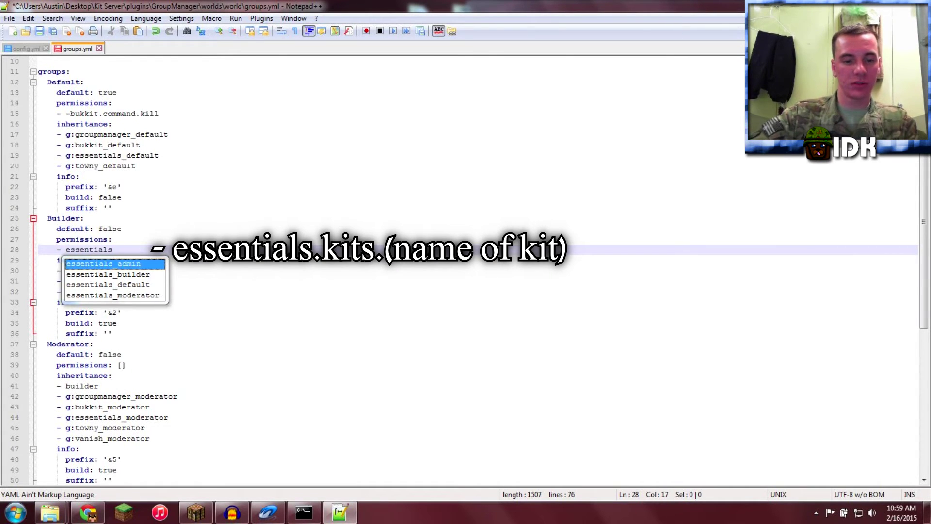
pyautogui.write('.kits.')
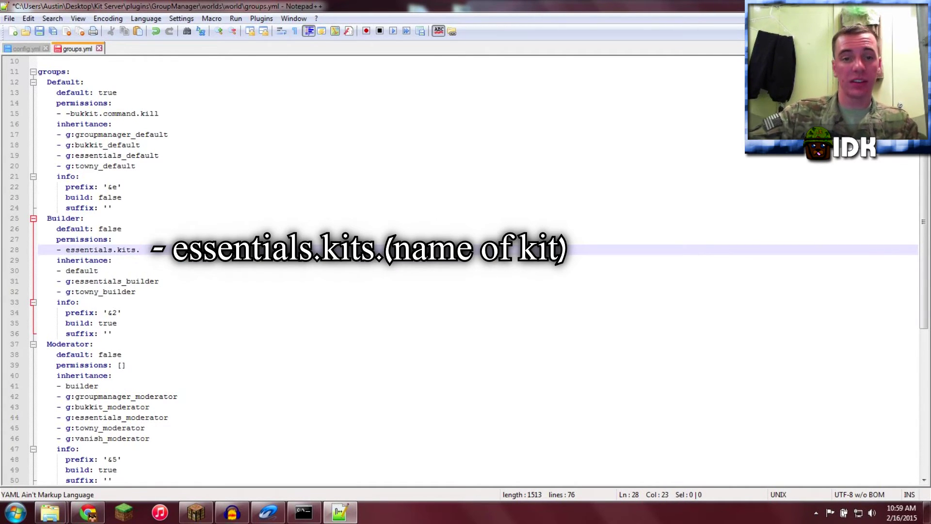
pyautogui.write('aweso')
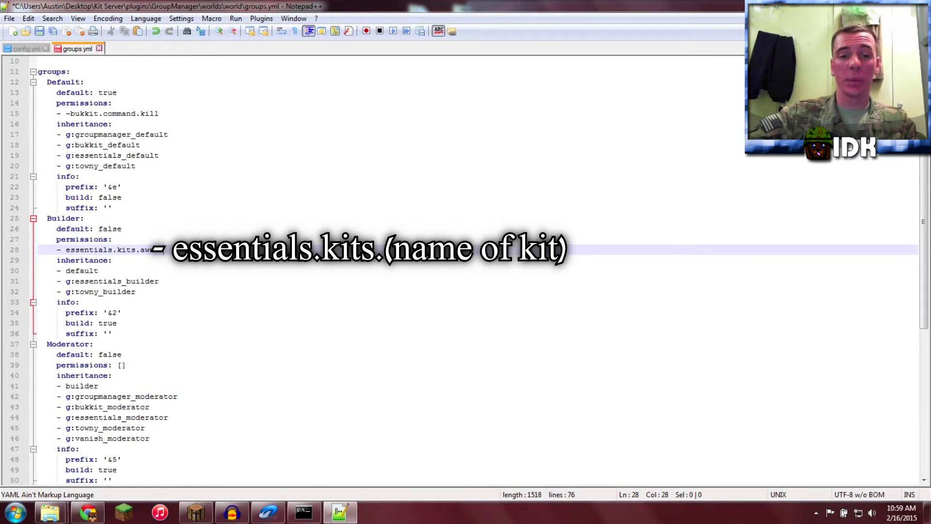
pyautogui.write('me')
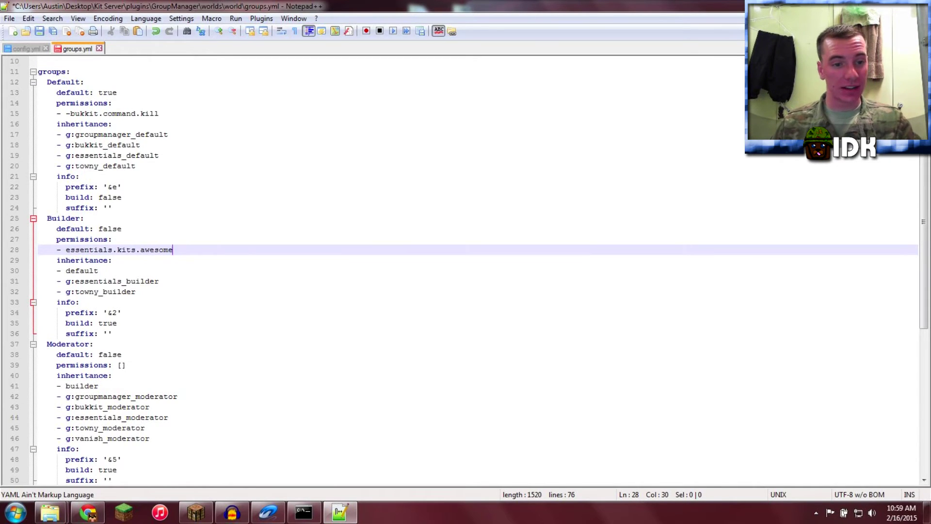
# - Search the Essentials Command Reference/Perm page in Chrome for kits, and examine the single-kit permission with its [kitname] placeholder
pyautogui.click(87, 512)
pyautogui.click(530, 9)
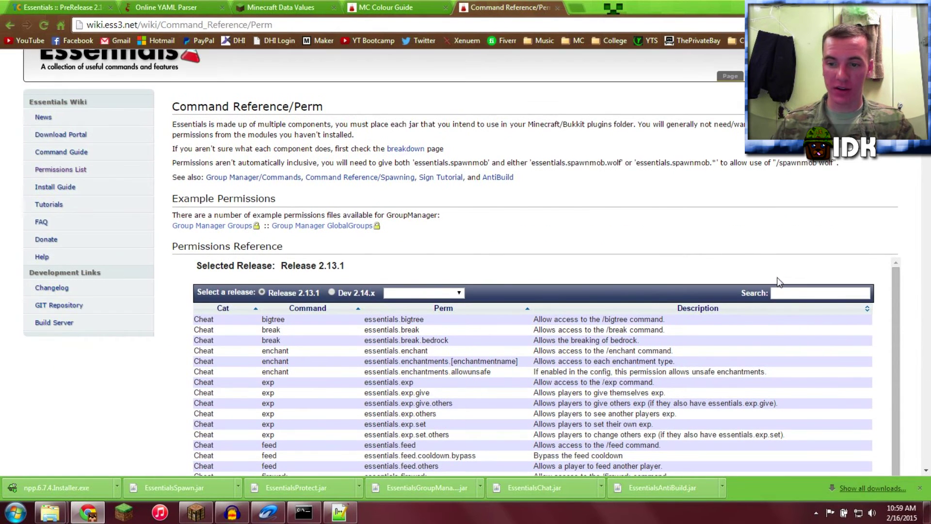
pyautogui.click(792, 291)
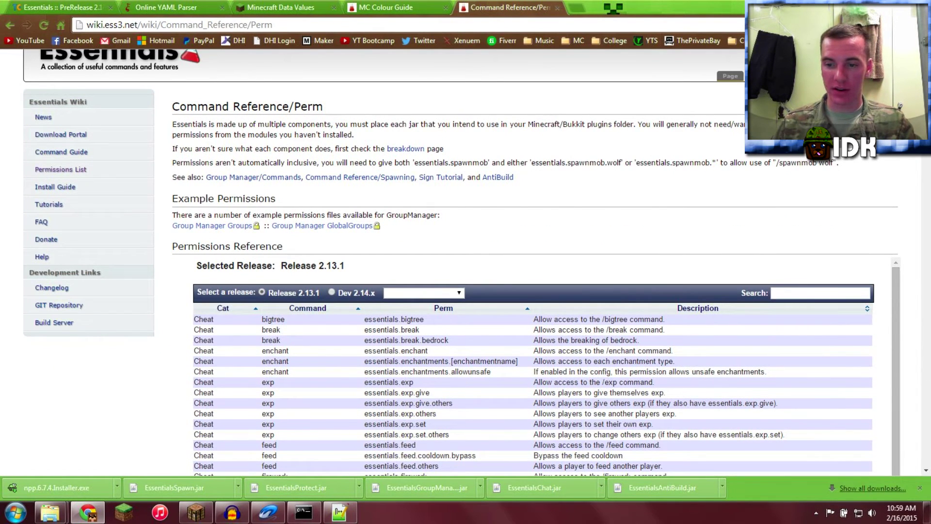
pyautogui.write('kits')
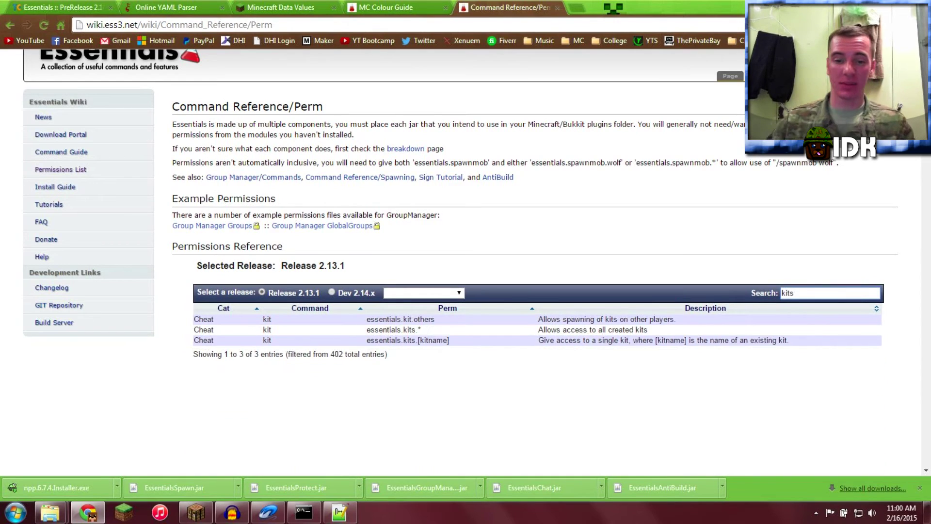
pyautogui.moveTo(366, 340); pyautogui.dragTo(449, 340)
pyautogui.click(463, 357)
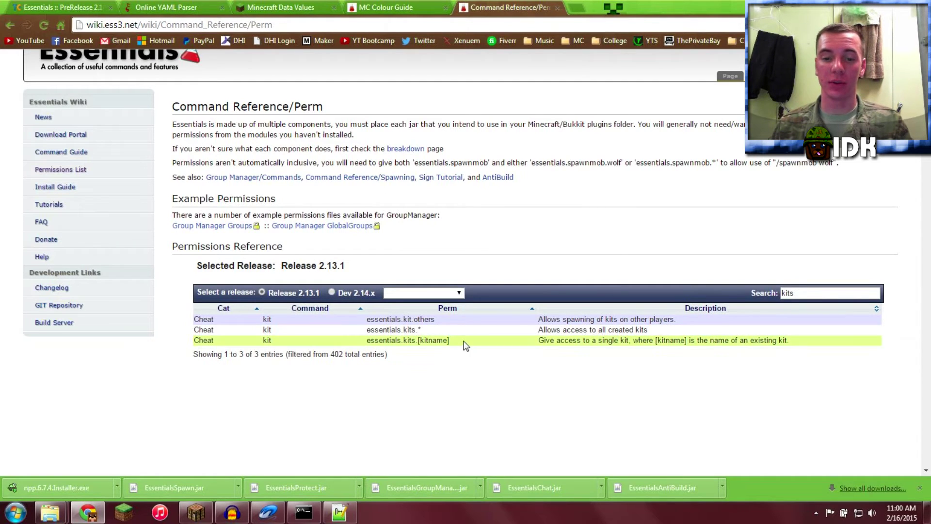
pyautogui.moveTo(451, 341); pyautogui.dragTo(418, 340)
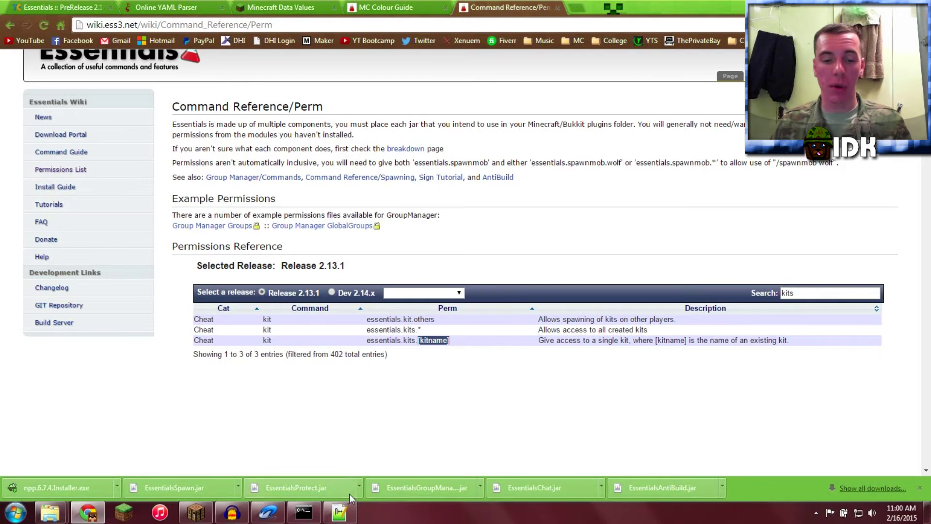
# - Return to groups.yml in Notepad++, save the file, and close the editor
pyautogui.click(339, 512)
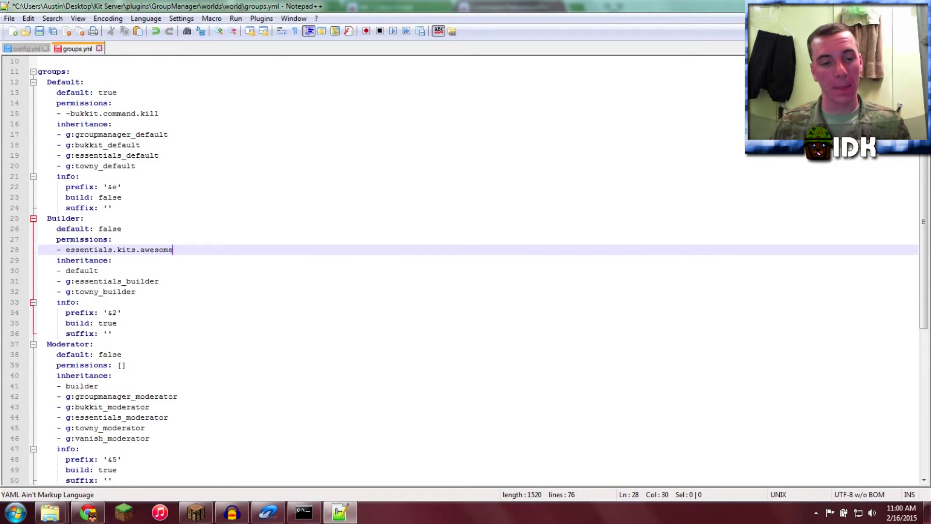
pyautogui.scroll(-1, 465, 267)
pyautogui.scroll(2, 466, 266)
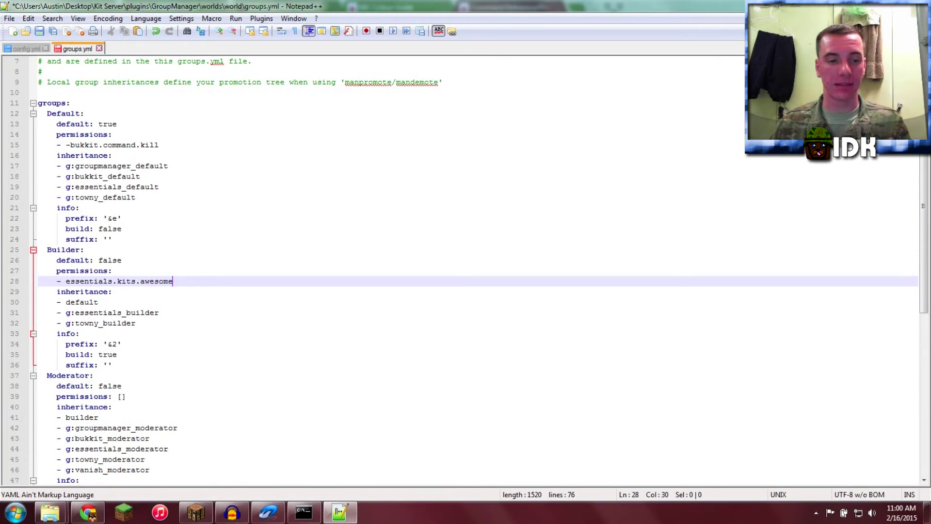
pyautogui.hotkey('ctrl', 's')
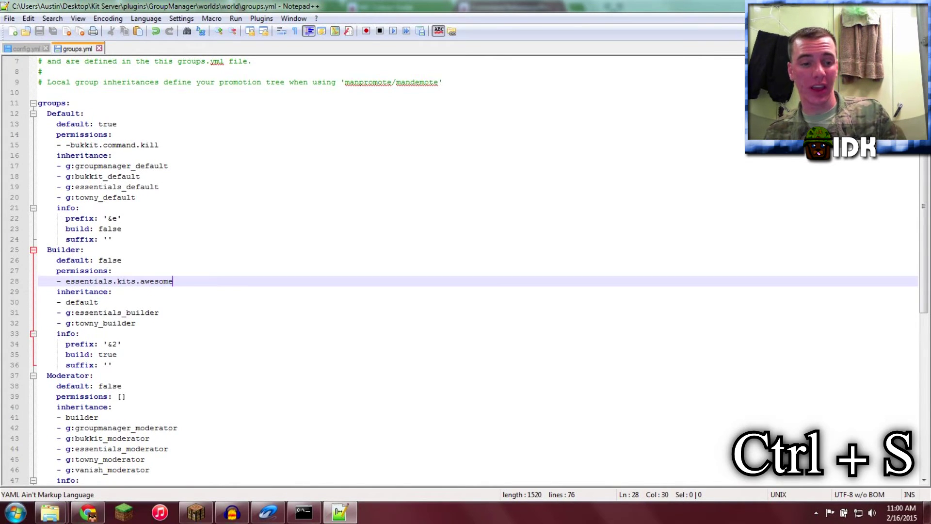
pyautogui.doubleClick(651, 4)
pyautogui.click(799, 208)
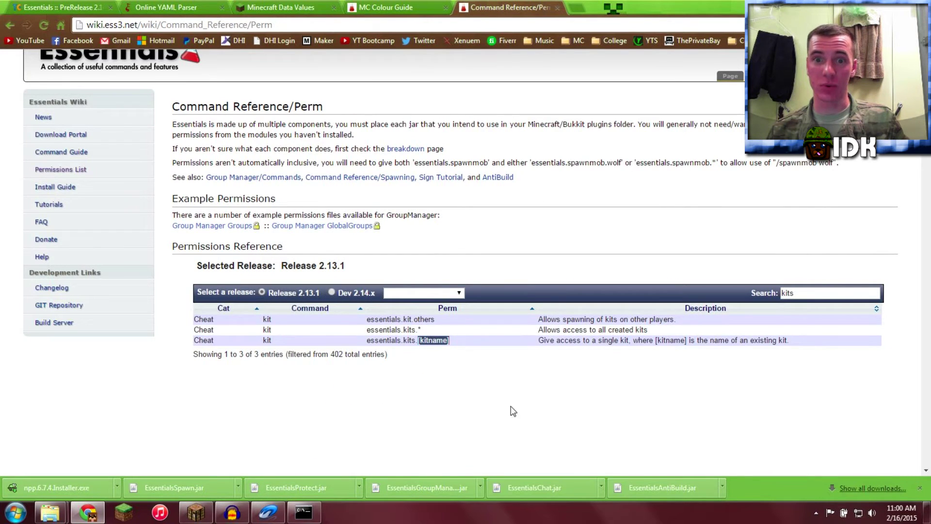
# - Switch to the server's command console, try the manlaod command twice, and reload the whole server with the reload command
pyautogui.click(304, 511)
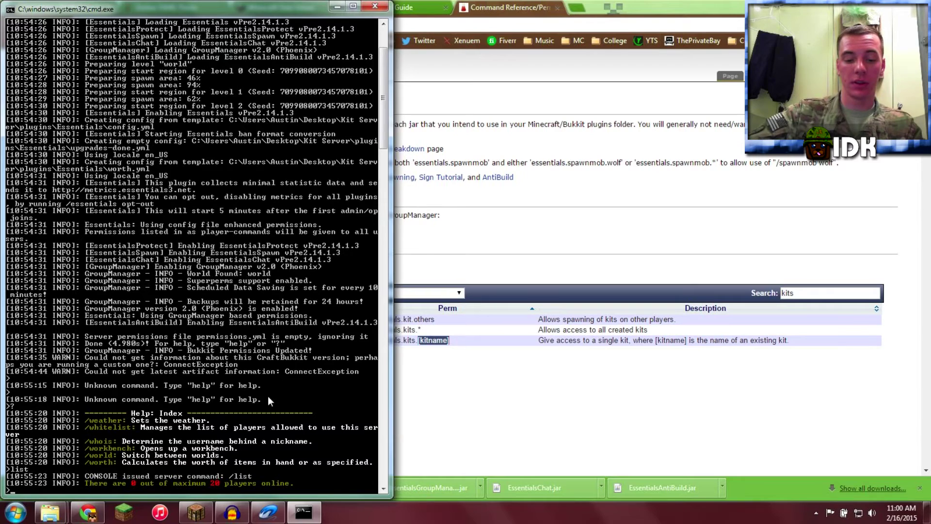
pyautogui.write('manlaod')
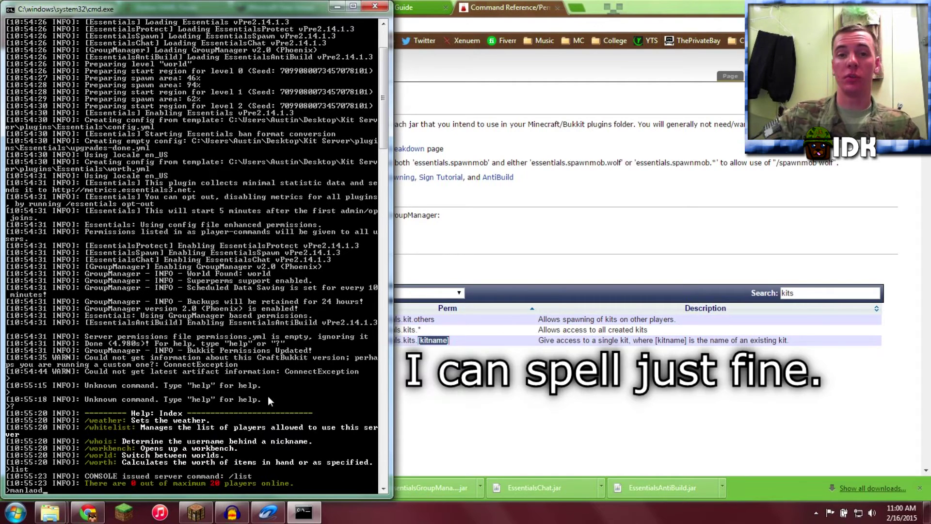
pyautogui.press('Return')
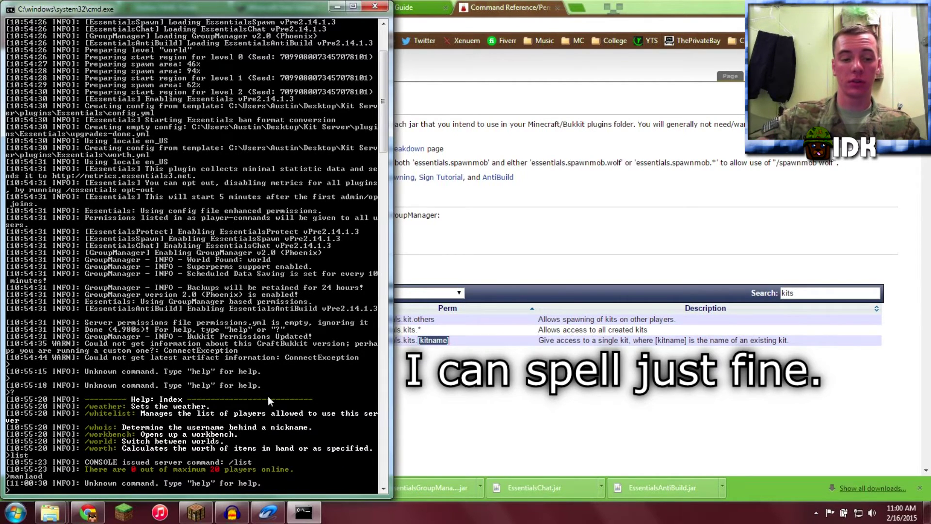
pyautogui.write('manlaod')
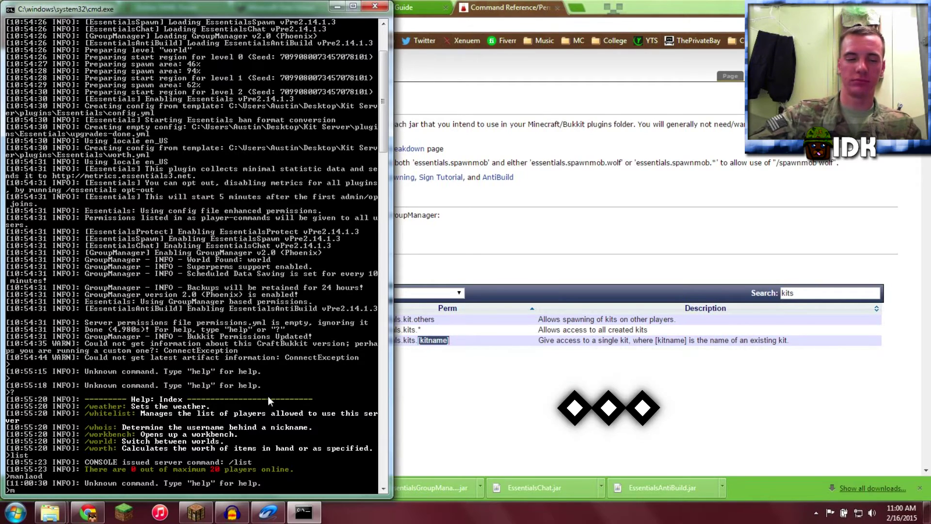
pyautogui.press('Return')
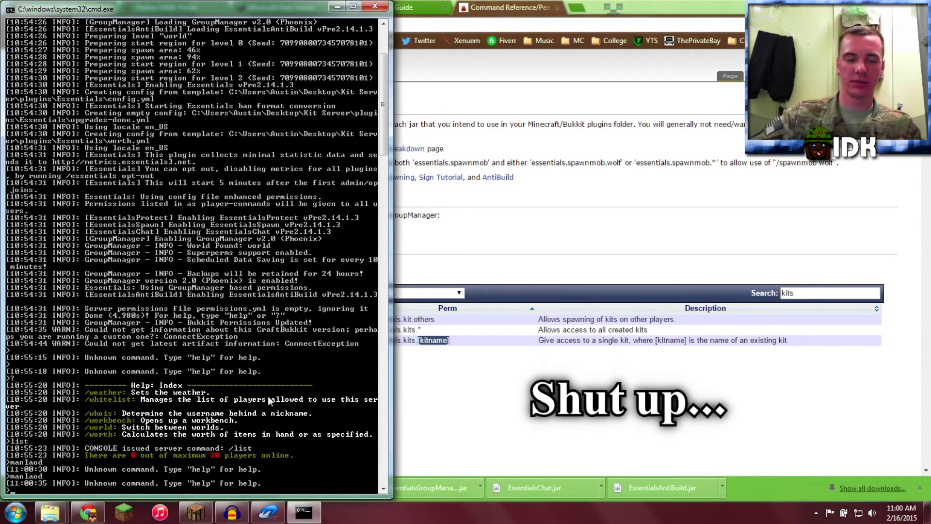
pyautogui.write('reload')
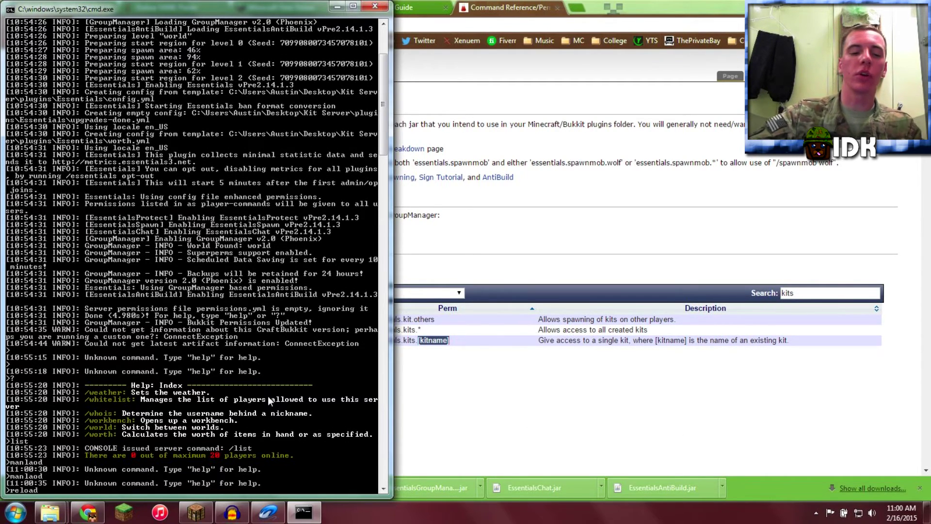
pyautogui.press('Return')
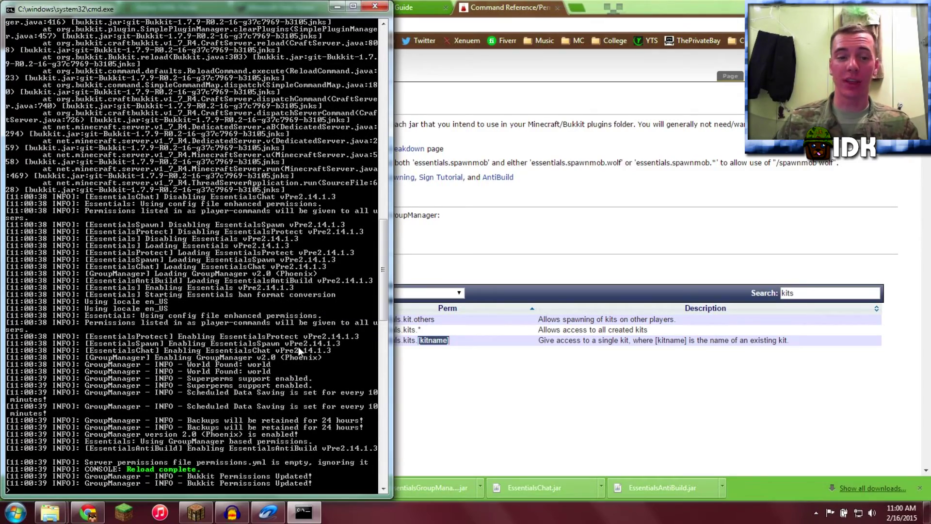
# - Open groups.yml from the GroupManager world folder in Notepad++
pyautogui.click(208, 518)
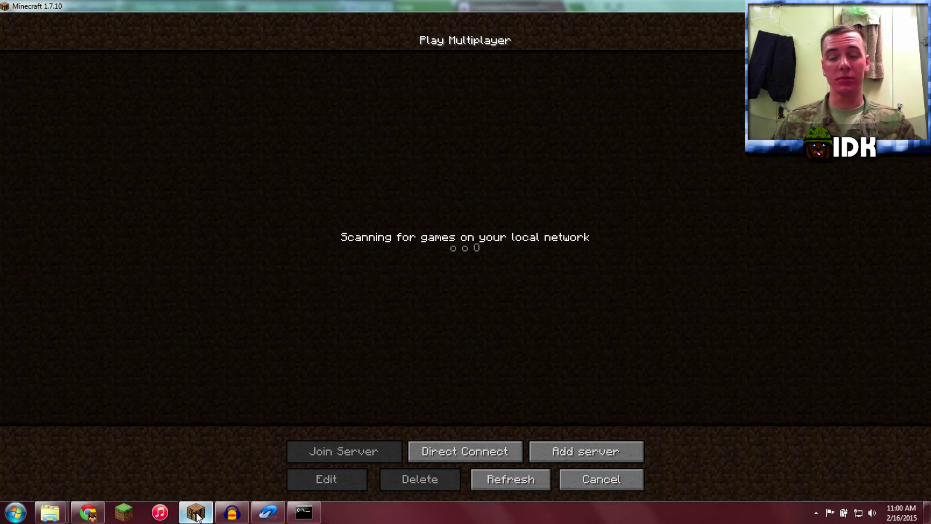
pyautogui.moveTo(88, 516)
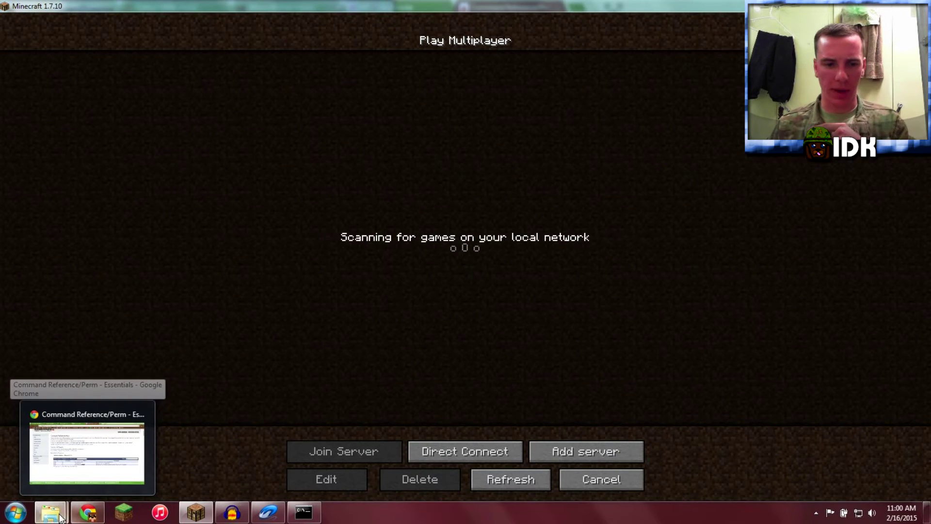
pyautogui.moveTo(60, 517)
pyautogui.click(194, 452)
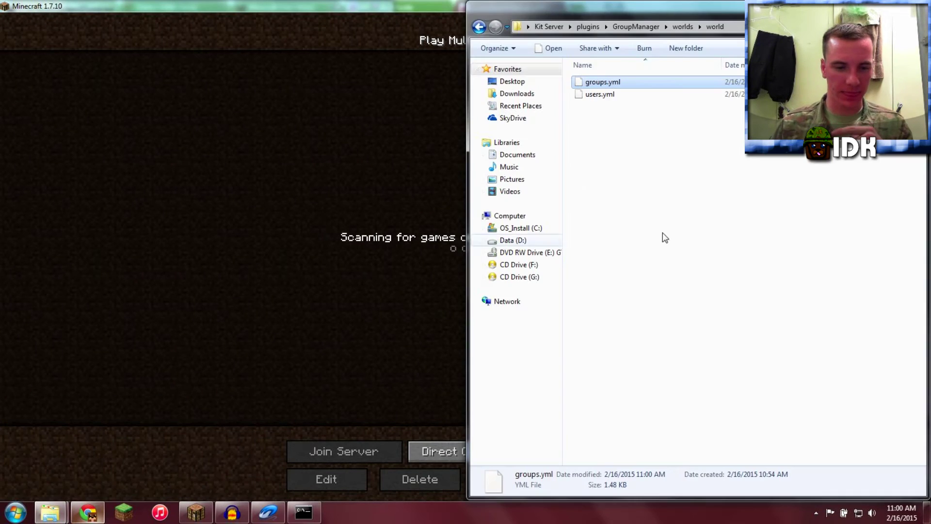
pyautogui.rightClick(635, 91)
pyautogui.click(669, 106)
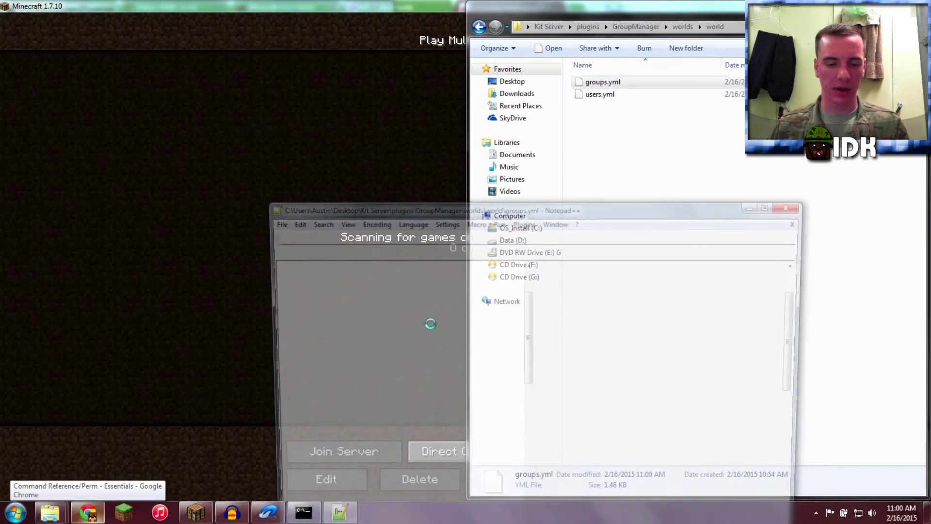
# - Validate the full contents of groups.yml in the Online YAML Parser in Chrome, and close Notepad++
pyautogui.hotkey('ctrl', 'a')
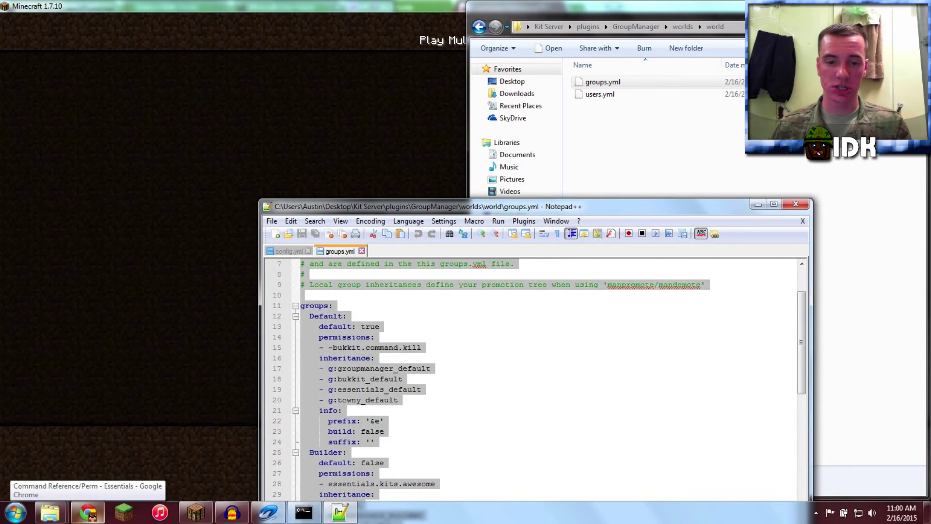
pyautogui.hotkey('ctrl', 'Tab')
pyautogui.hotkey('ctrl', 'Tab')
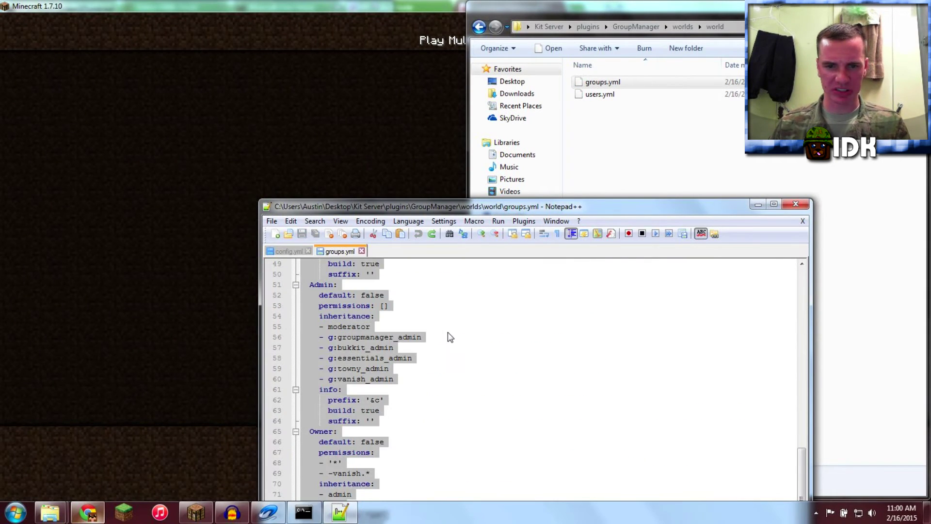
pyautogui.click(97, 513)
pyautogui.click(177, 7)
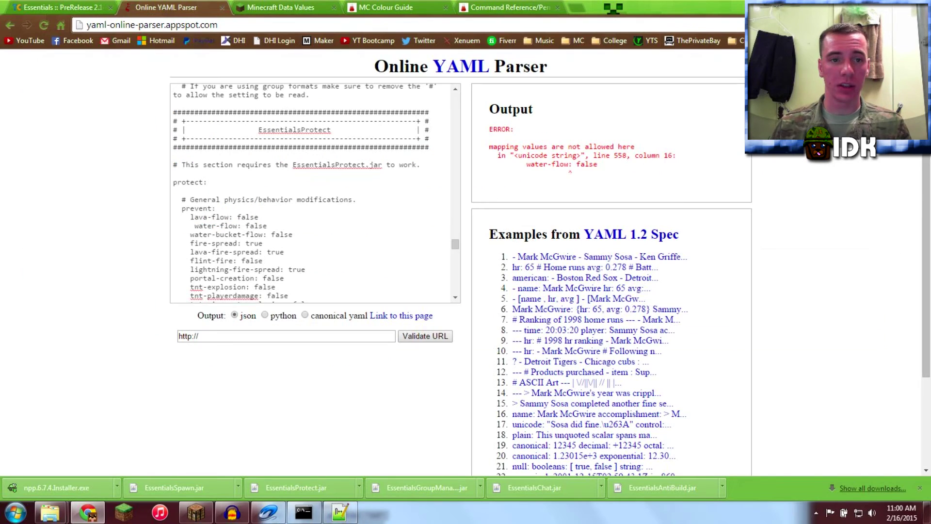
pyautogui.hotkey('ctrl', 'a')
pyautogui.hotkey('ctrl', 'v')
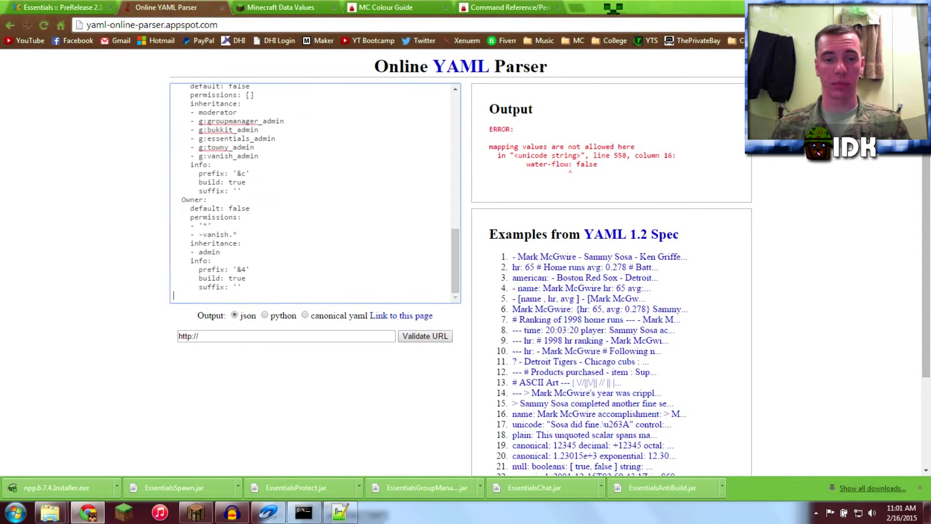
pyautogui.click(341, 515)
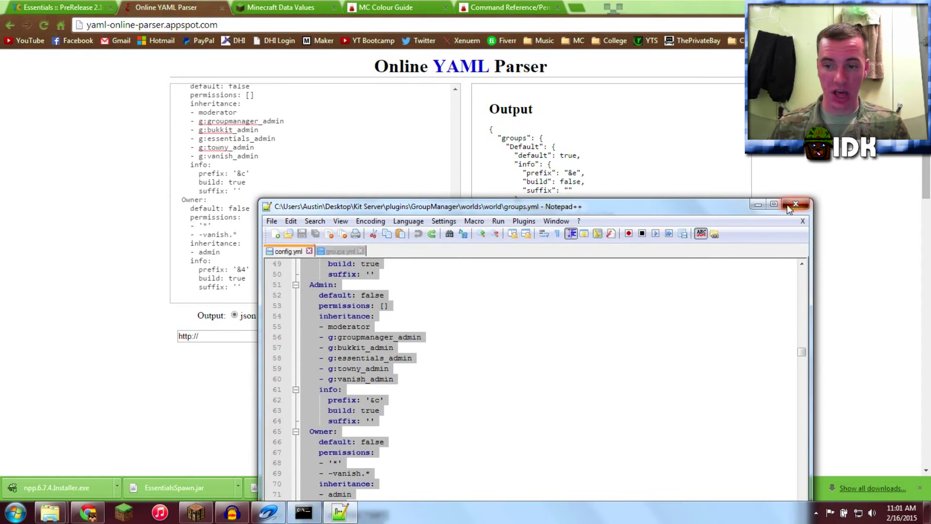
pyautogui.hotkey('alt', 'F4')
# - Switch to Minecraft and add a multiplayer server named "Local Server" with the address LocalHost
pyautogui.click(196, 513)
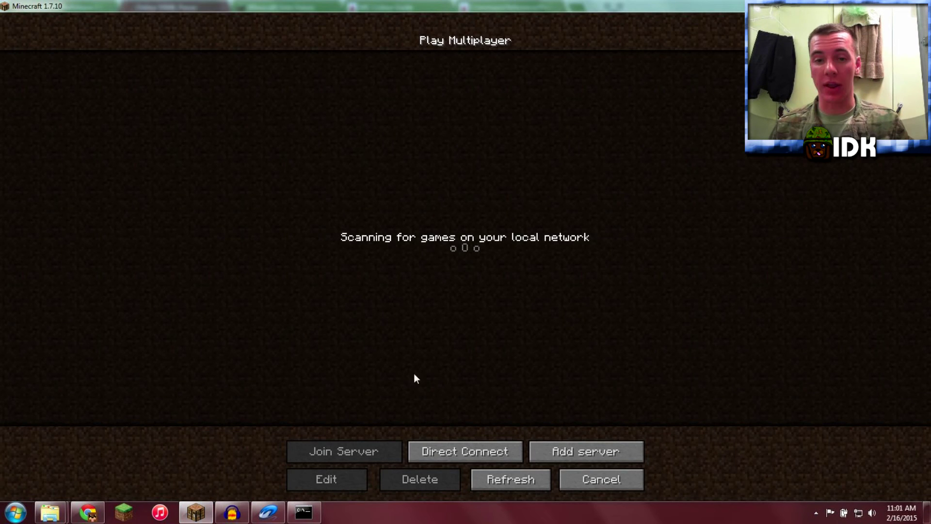
pyautogui.click(569, 452)
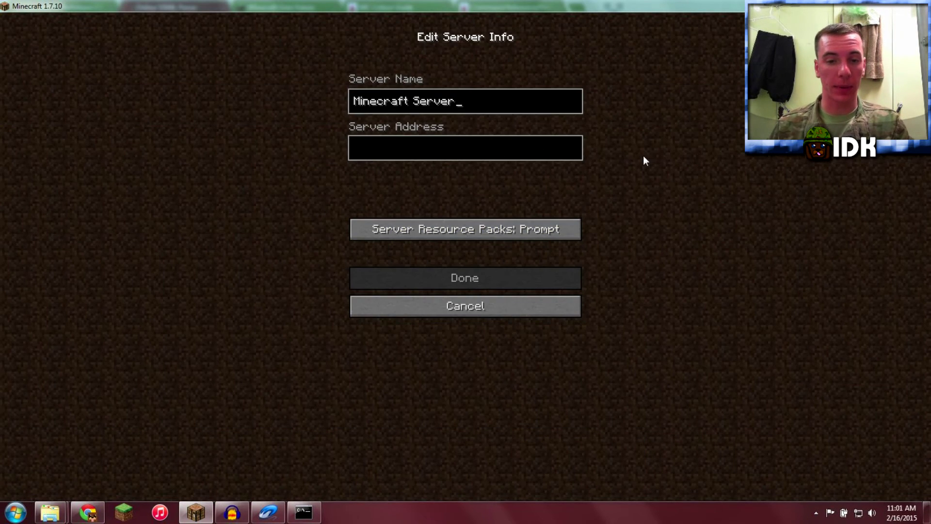
pyautogui.hotkey('ctrl', 'a')
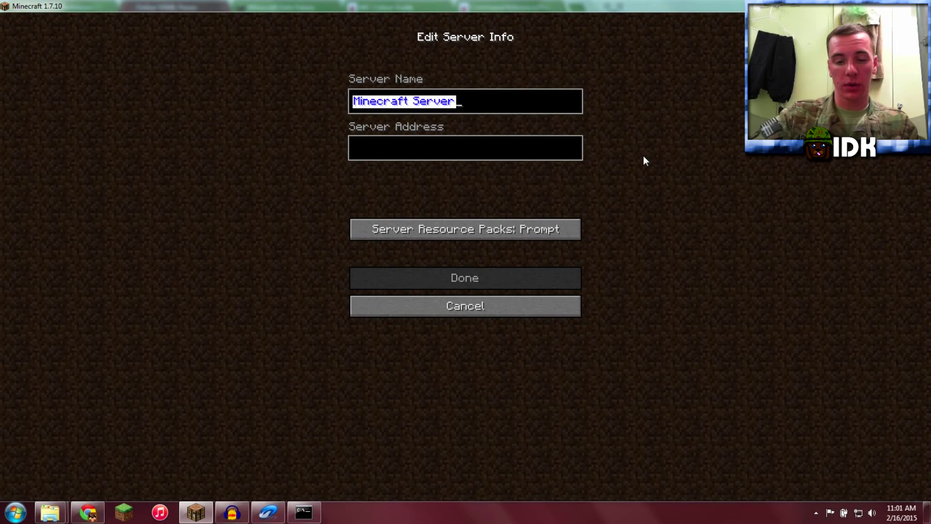
pyautogui.write('Local')
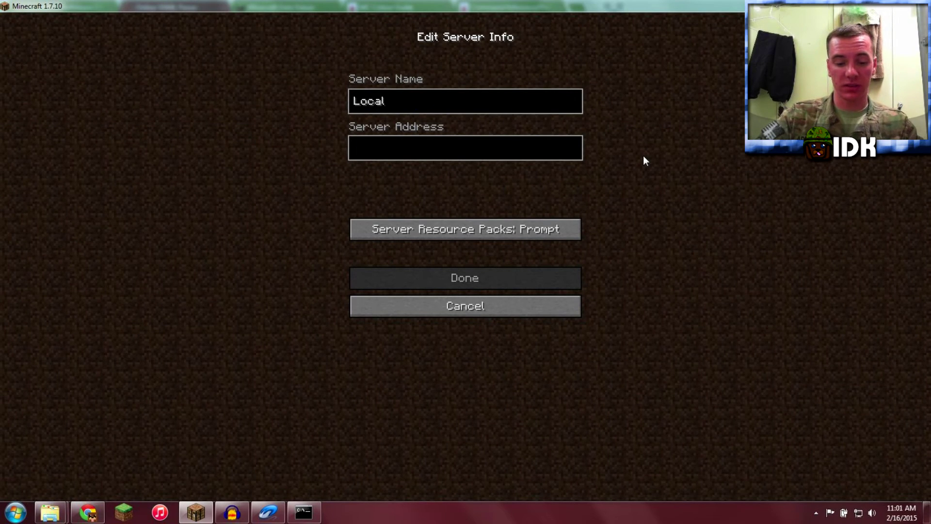
pyautogui.write(' Server')
pyautogui.press('Tab')
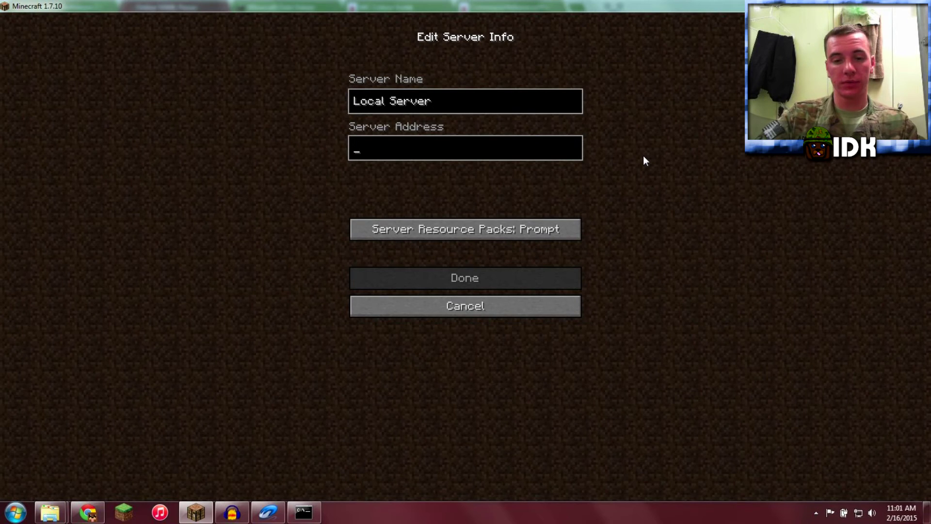
pyautogui.write('LocalHost')
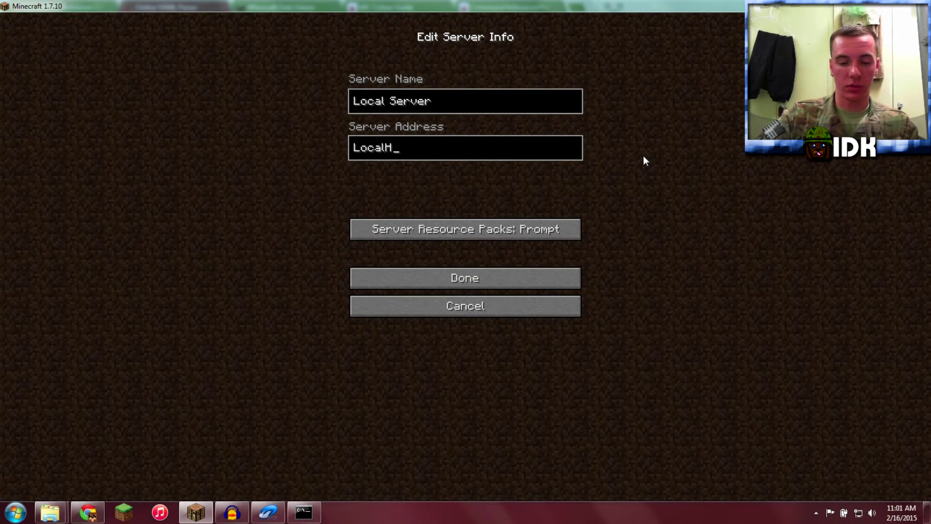
pyautogui.click(433, 279)
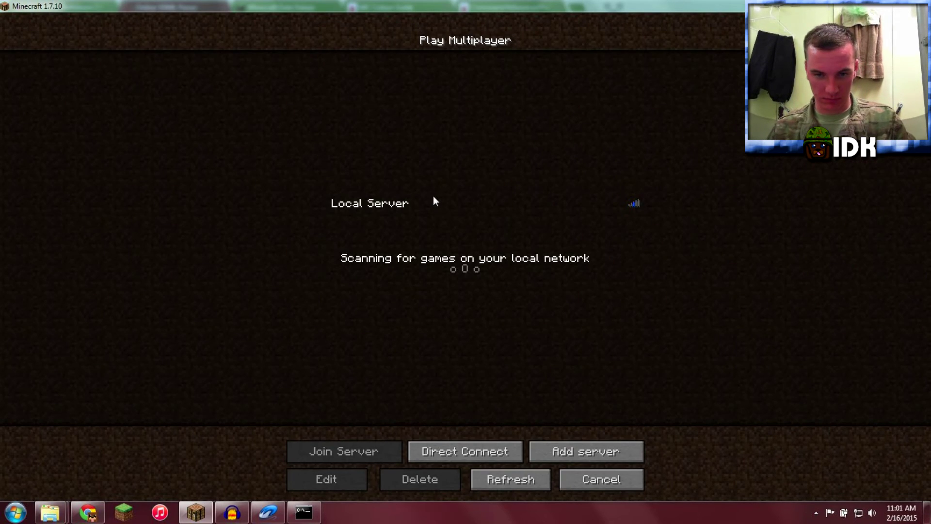
# - Join Local Server and send the test chat message "asd" in the game
pyautogui.click(450, 222)
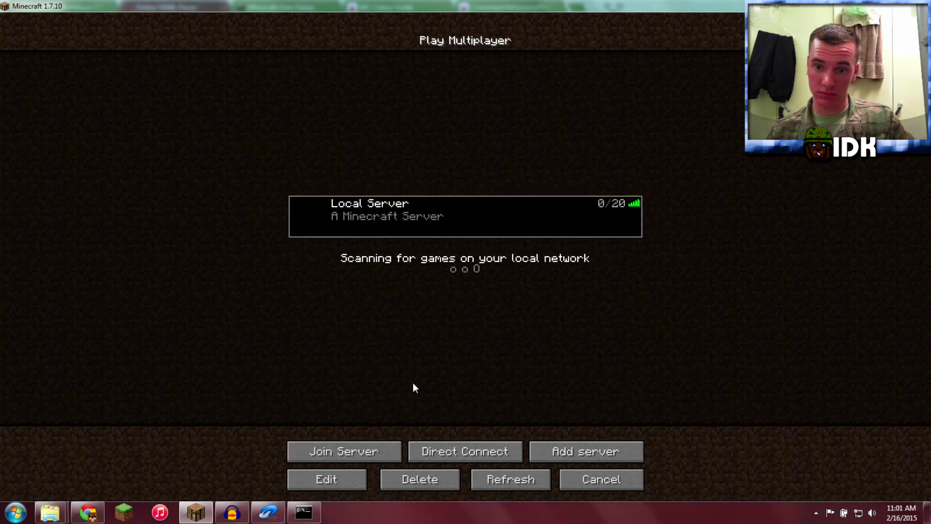
pyautogui.click(382, 449)
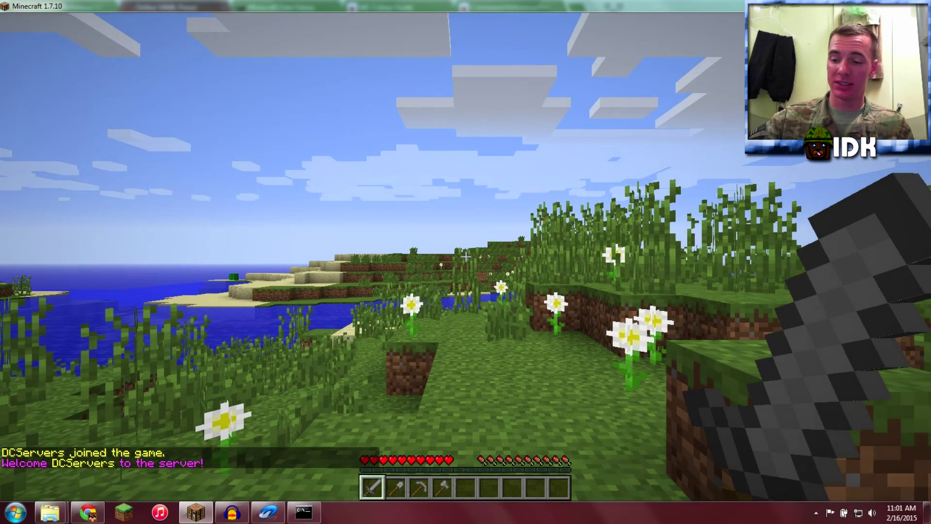
pyautogui.write('t')
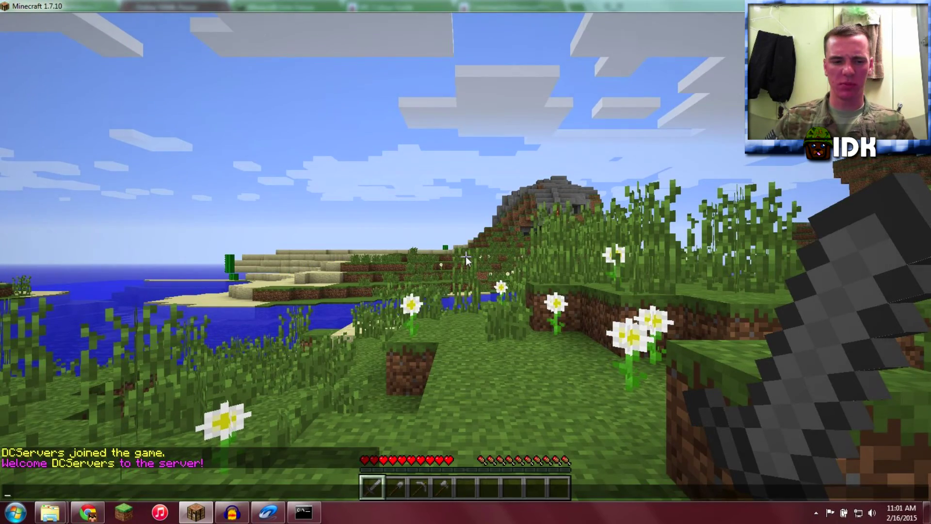
pyautogui.write('asd')
pyautogui.press('Return')
pyautogui.press('w')
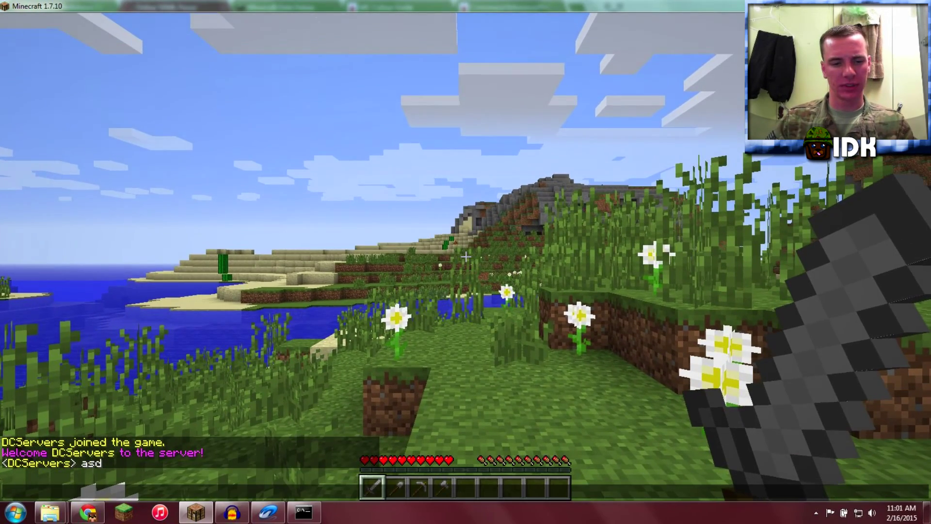
# - Switch to the server console and assign the joined player to the builder group with the manuadd command
pyautogui.click(303, 511)
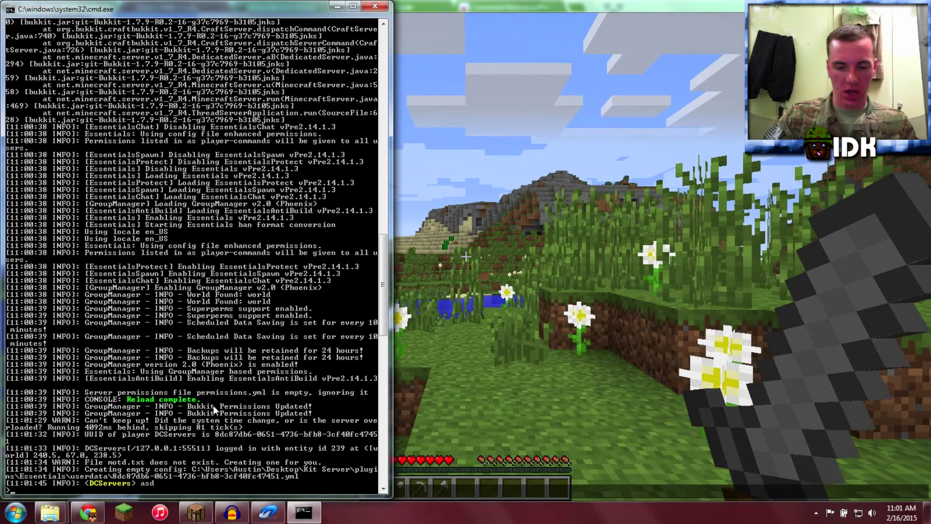
pyautogui.write('manuadd dcservers')
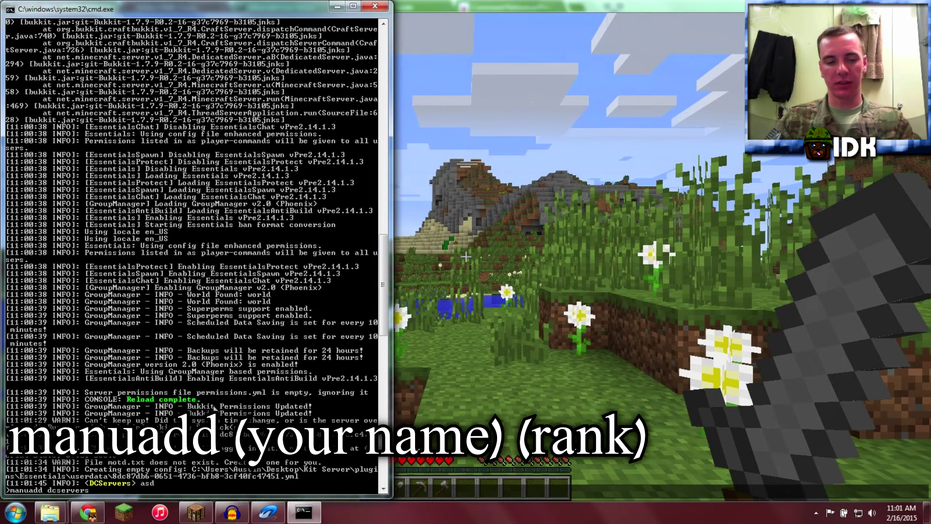
pyautogui.write(' builder')
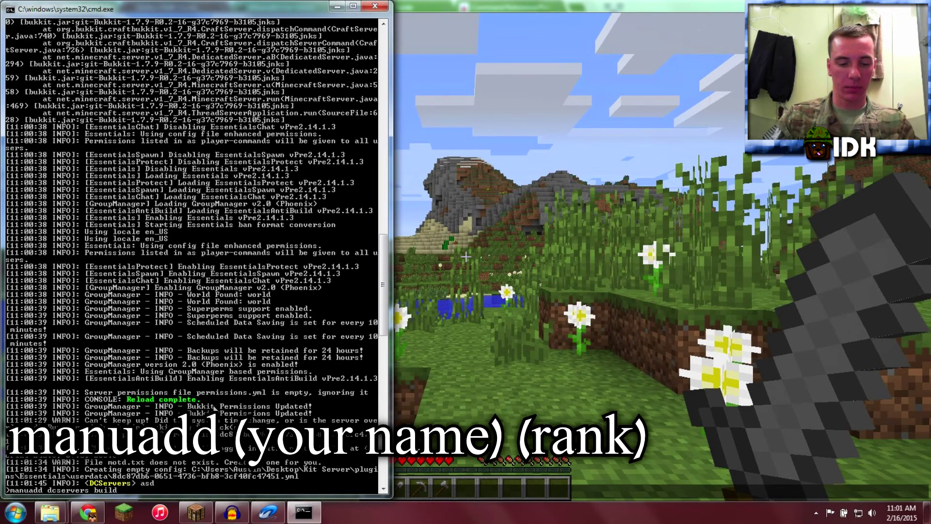
pyautogui.press('Return')
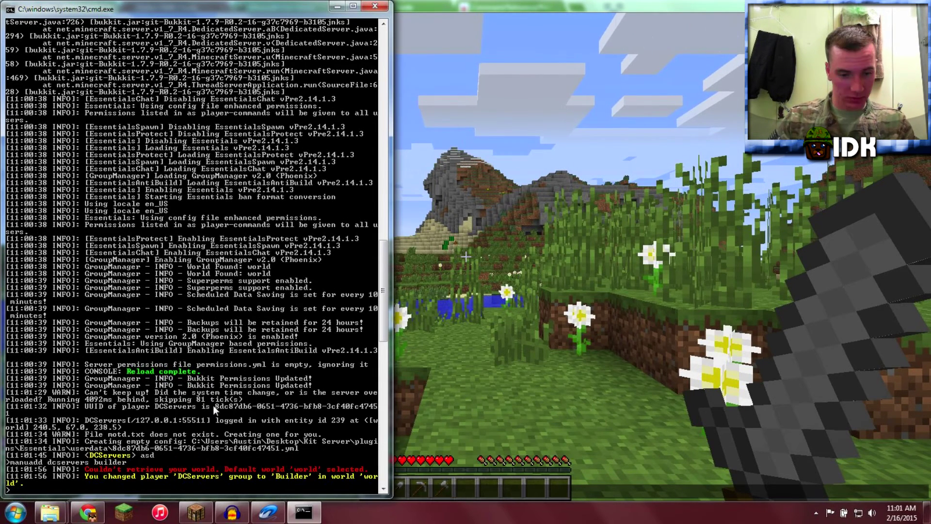
# - Return to the game, claim the kit with "/kit awesome", and check the received items in the inventory
pyautogui.click(531, 353)
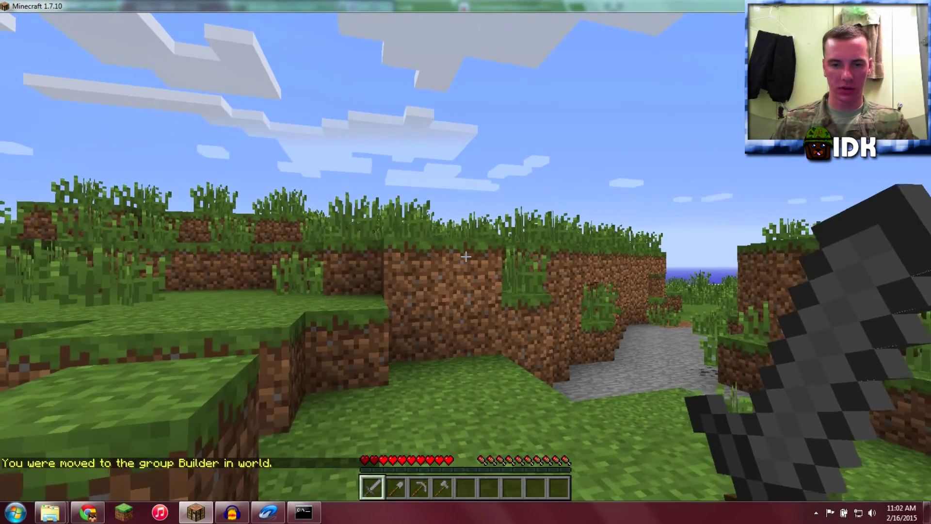
pyautogui.press('/')
pyautogui.write('kit awesome')
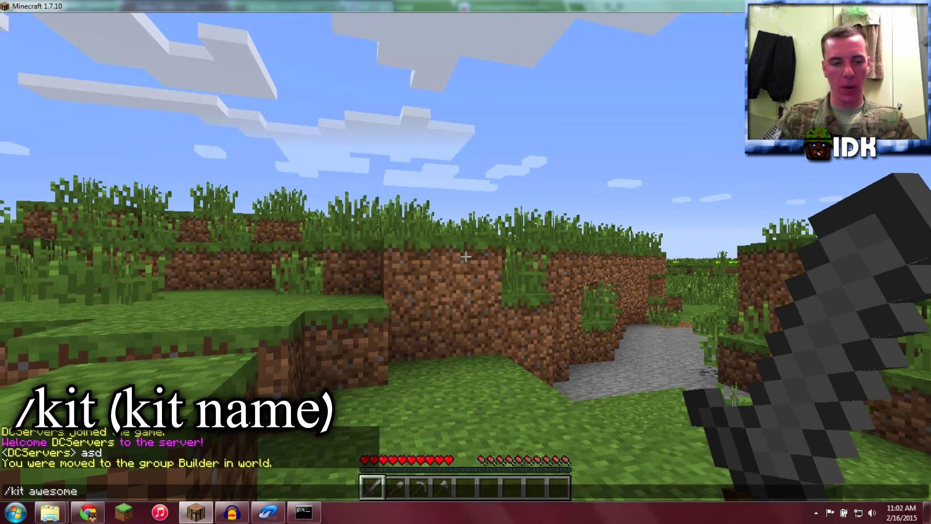
pyautogui.press('Return')
pyautogui.press('e')
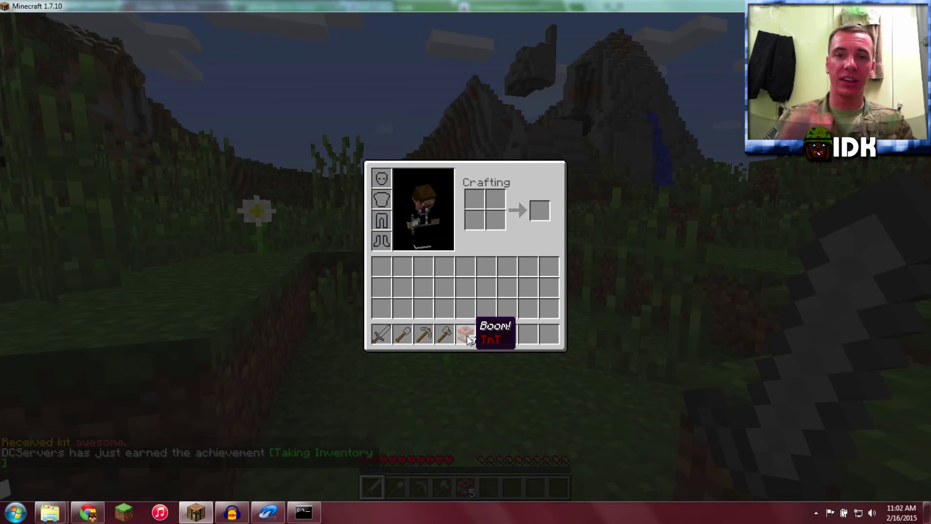
pyautogui.moveTo(51, 510)
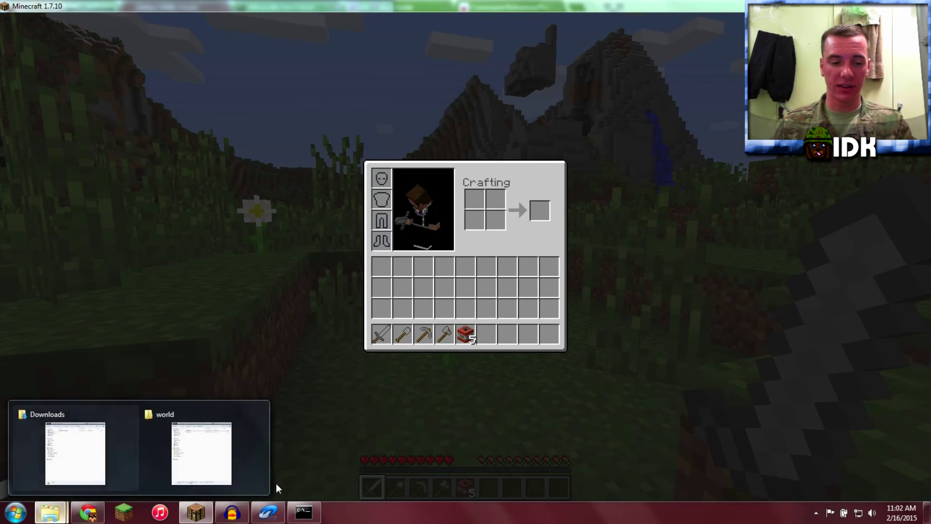
# - Switch to the plugins folder window and open config.yml from the Essentials folder in a maximized Notepad++ window
pyautogui.click(276, 483)
pyautogui.click(592, 28)
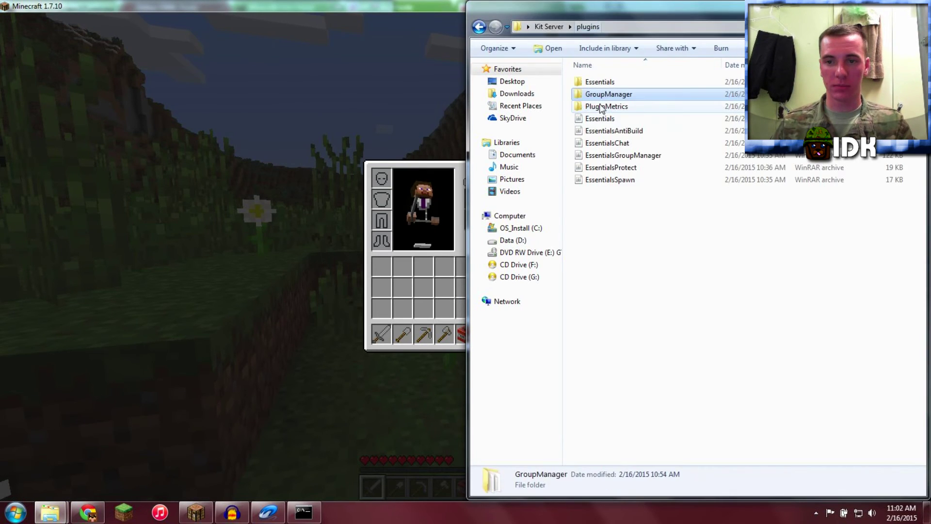
pyautogui.doubleClick(625, 86)
pyautogui.click(627, 107)
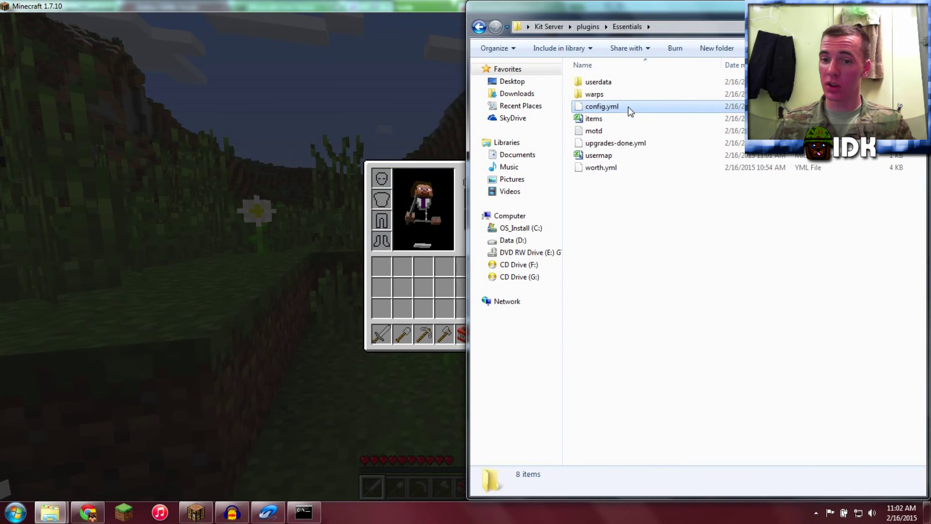
pyautogui.rightClick(627, 107)
pyautogui.click(656, 128)
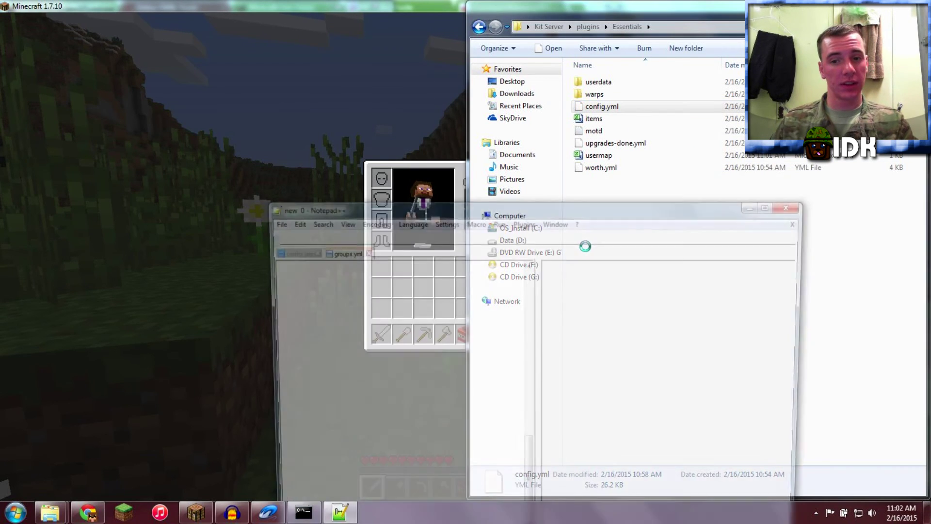
pyautogui.doubleClick(572, 203)
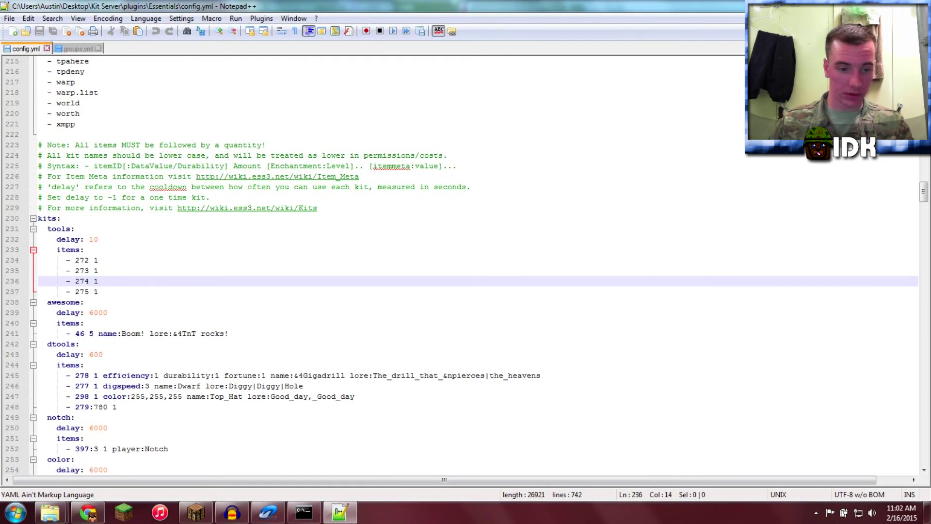
# - Replace the space in the awesome kit's TNT lore with an underscore, making it "&4TnT_rocks!", and save config.yml
pyautogui.click(229, 334)
pyautogui.press('BackSpace')
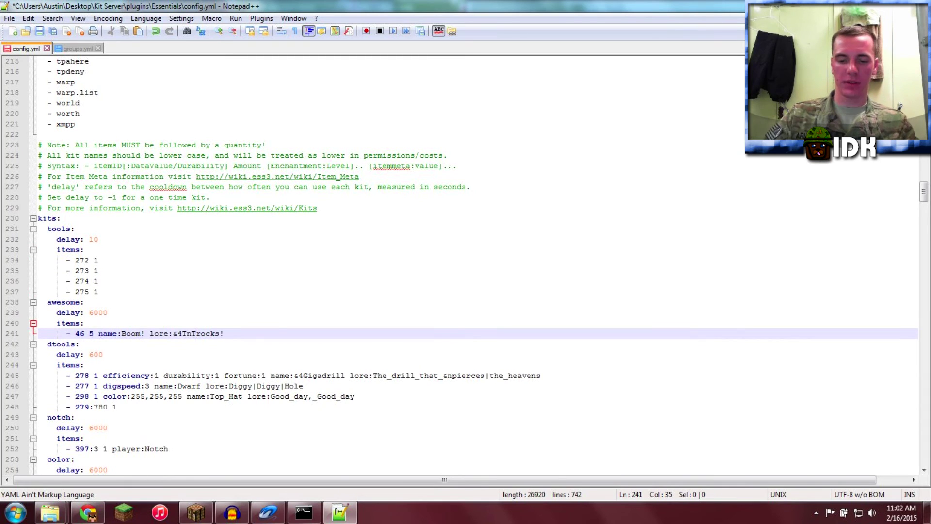
pyautogui.write('_')
pyautogui.hotkey('ctrl', 's')
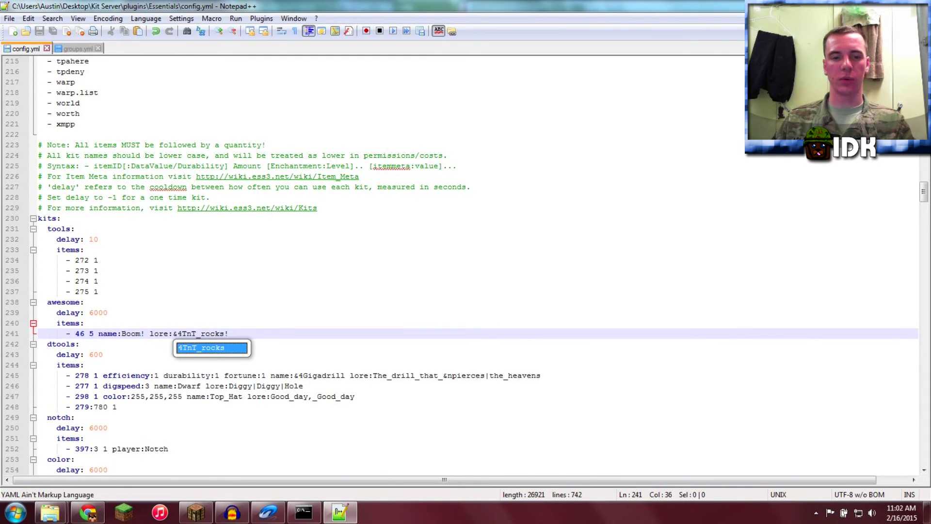
# - Switch to the server console and reload the plugin configuration with "essentials reload"
pyautogui.click(196, 512)
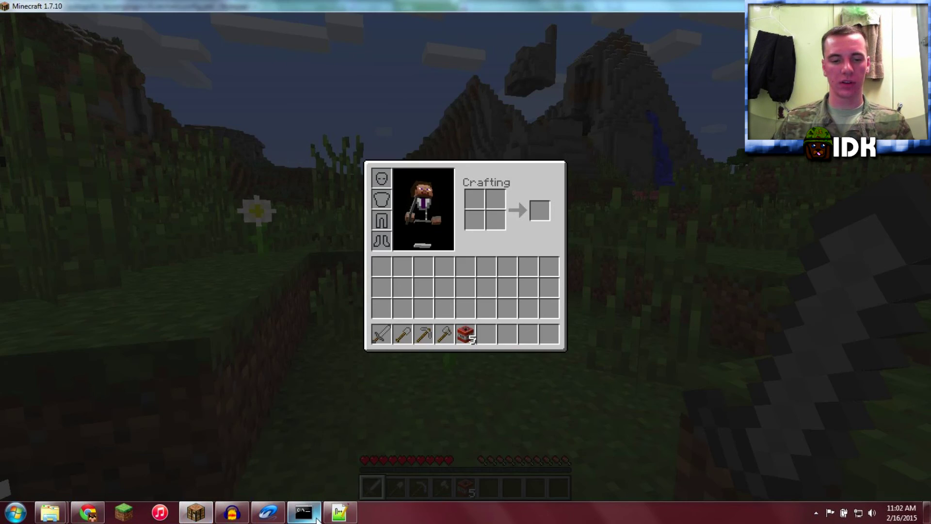
pyautogui.click(303, 512)
pyautogui.write('essential')
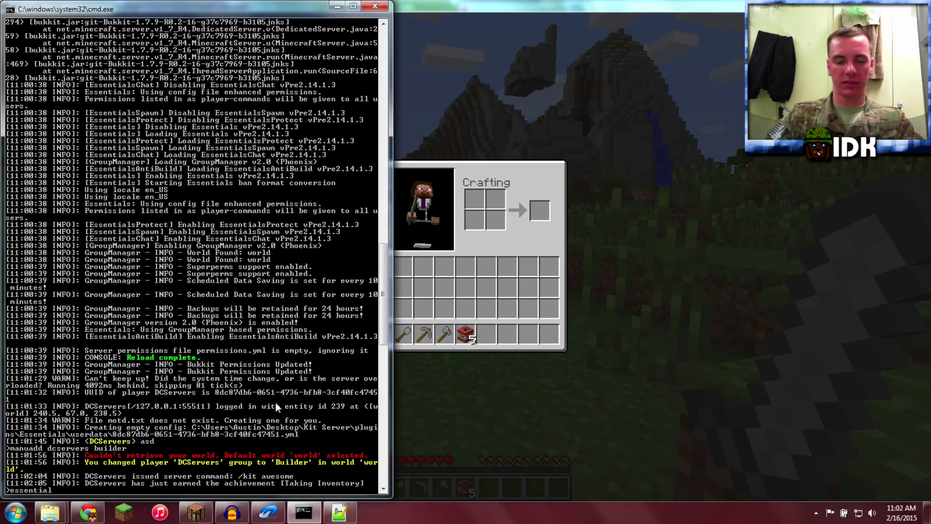
pyautogui.write('s reload')
pyautogui.press('Return')
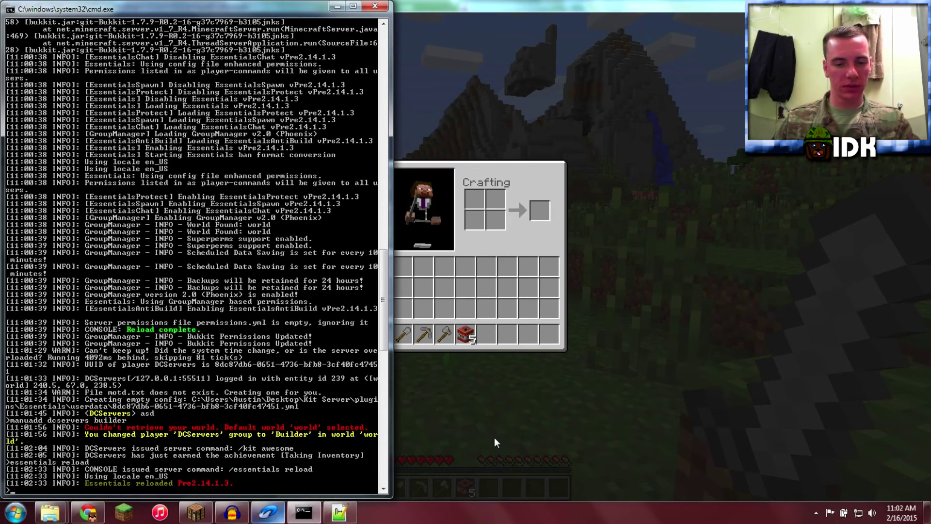
# - Return to the game, close the inventory, and try to claim the kit again with "/kit awesome"
pyautogui.click(494, 438)
pyautogui.press('e')
pyautogui.press('/')
pyautogui.press('Up')
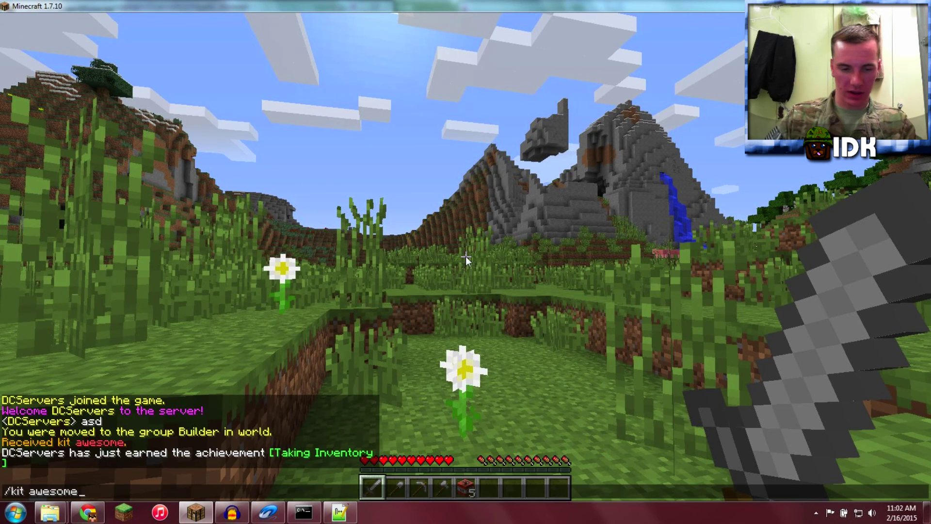
pyautogui.press('Return')
# - Give the awesome kit to the player from the server console with the kit command, and check the received items in the game inventory
pyautogui.press('t')
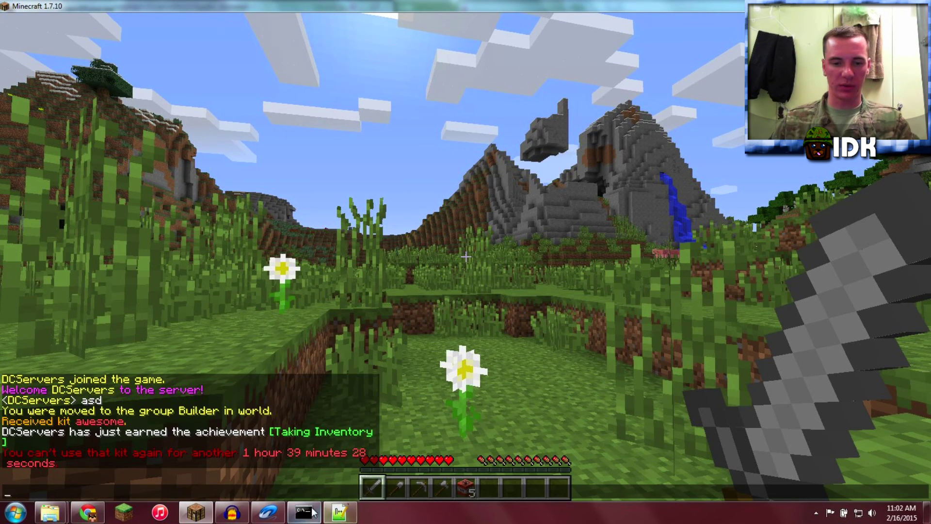
pyautogui.click(304, 512)
pyautogui.write('kit awe')
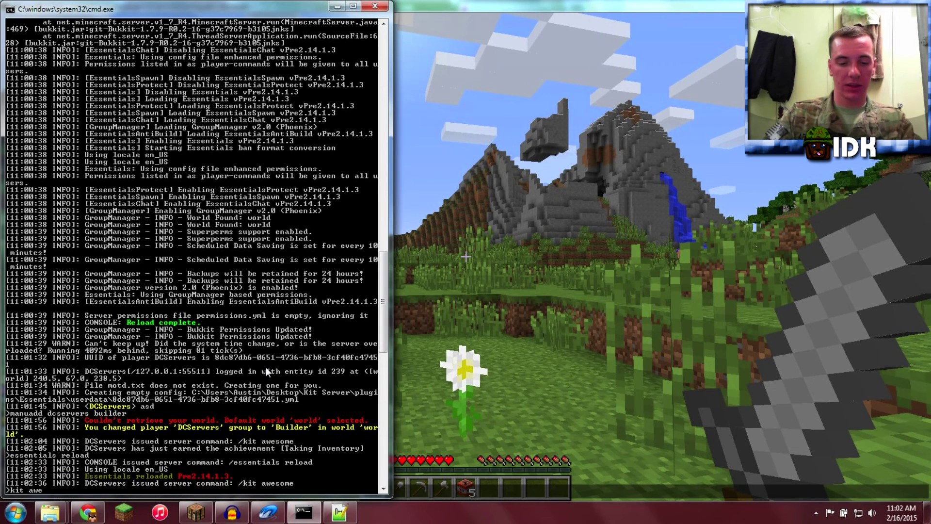
pyautogui.write(' dcserver')
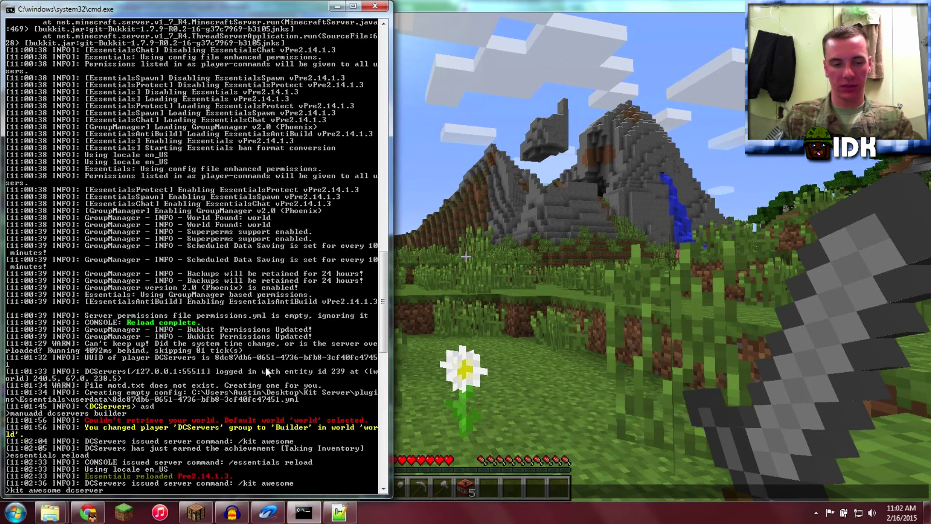
pyautogui.press('Return')
pyautogui.click(507, 299)
pyautogui.press('e')
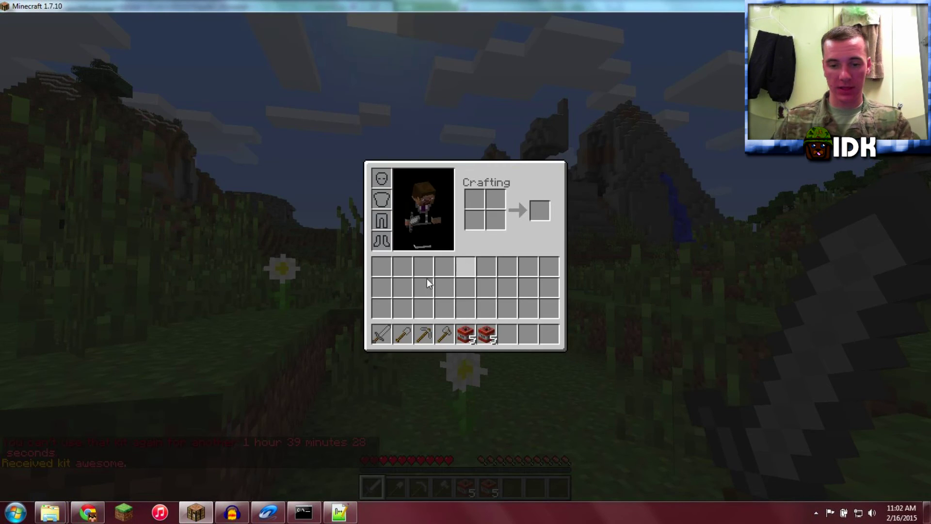